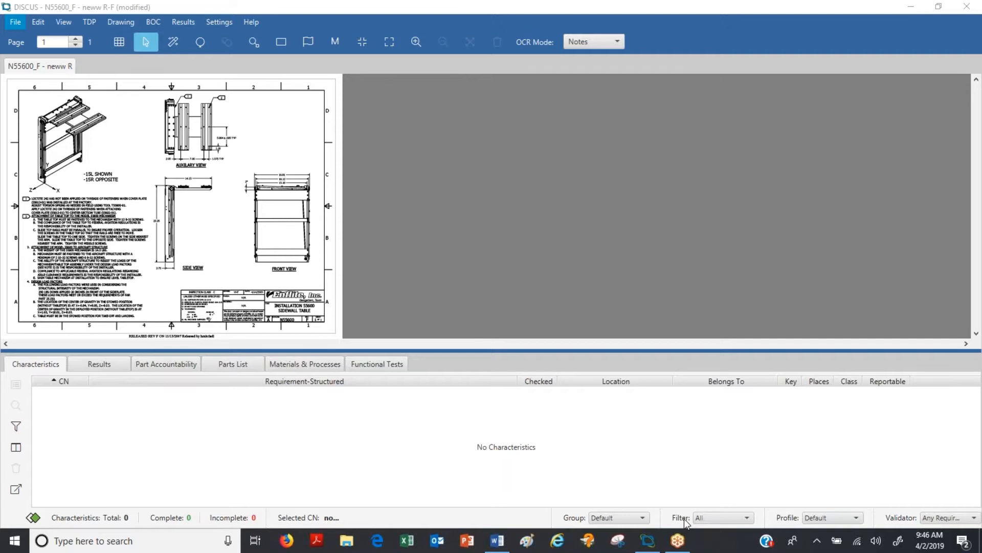
Step: Add the drawing Bsbsolid - B.pdf to the TDP with drawing revision B
{"action": "right_click", "coordinate": [109, 65]}
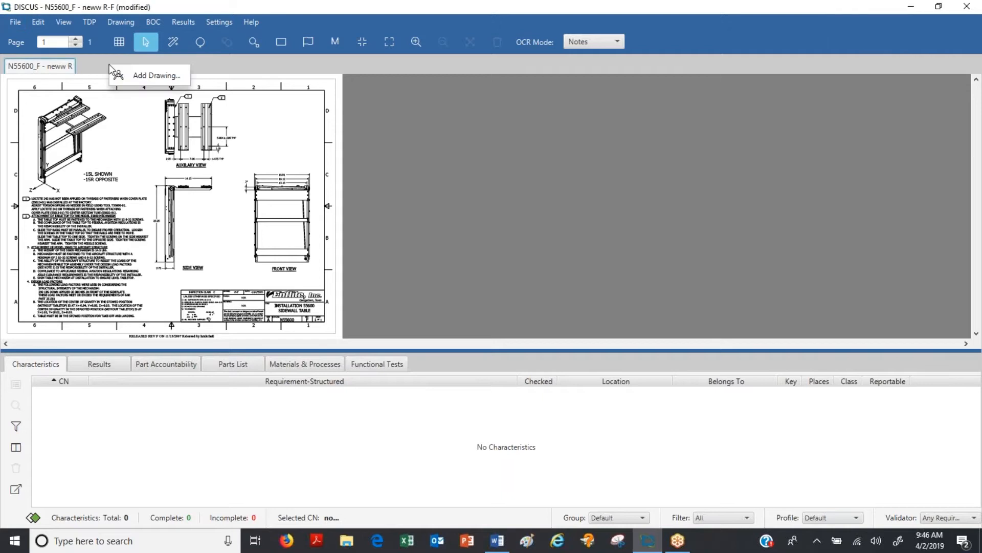
{"action": "left_click", "coordinate": [160, 77]}
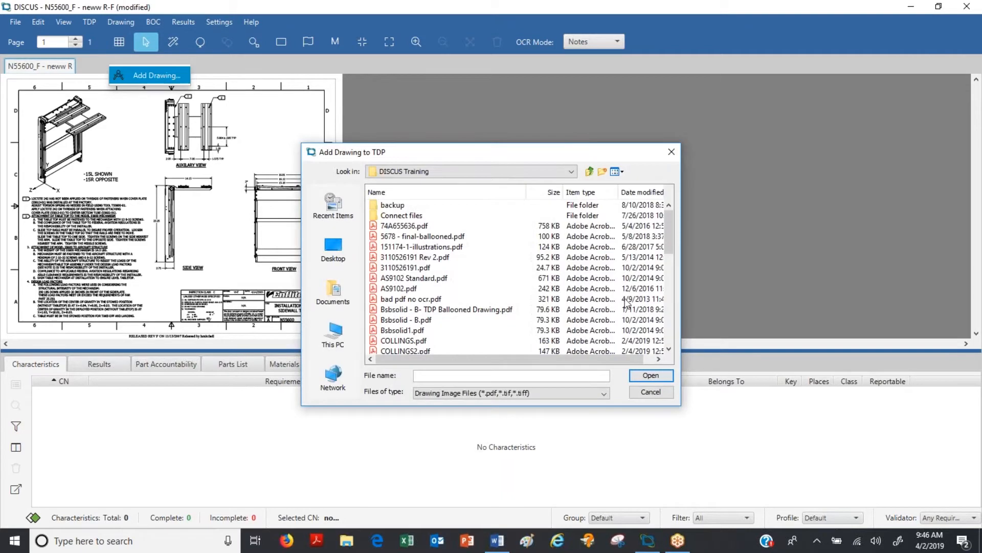
{"action": "double_click", "coordinate": [404, 320]}
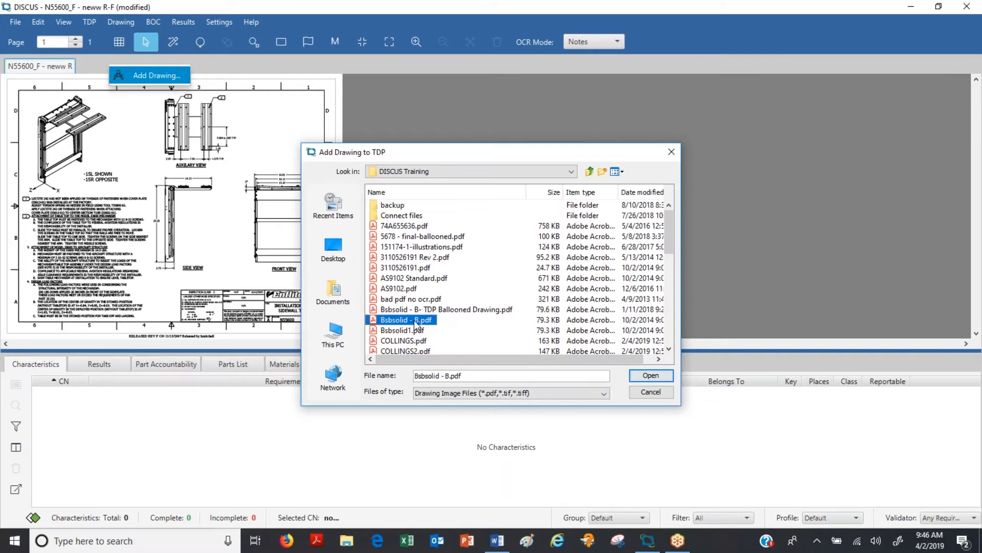
{"action": "left_click", "coordinate": [475, 199]}
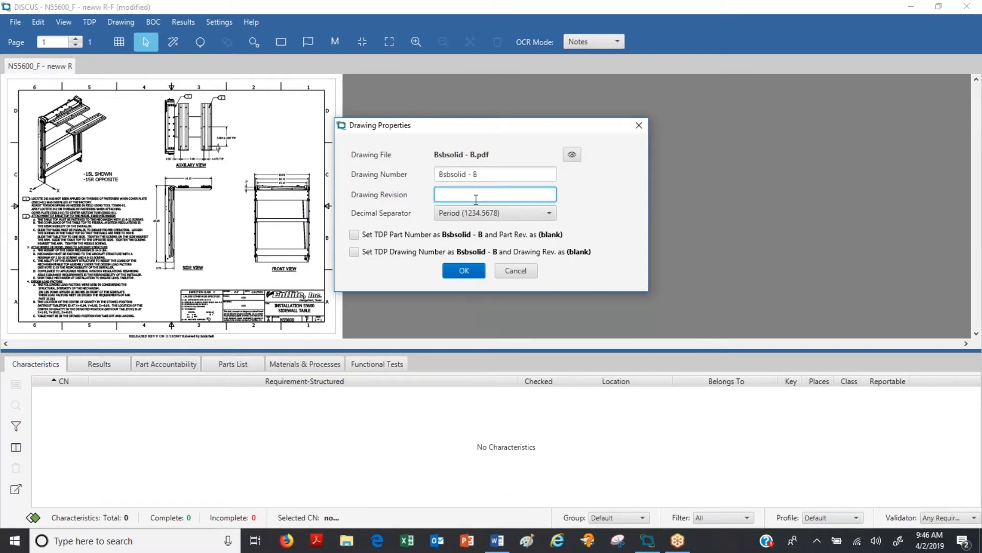
{"action": "type", "text": "B"}
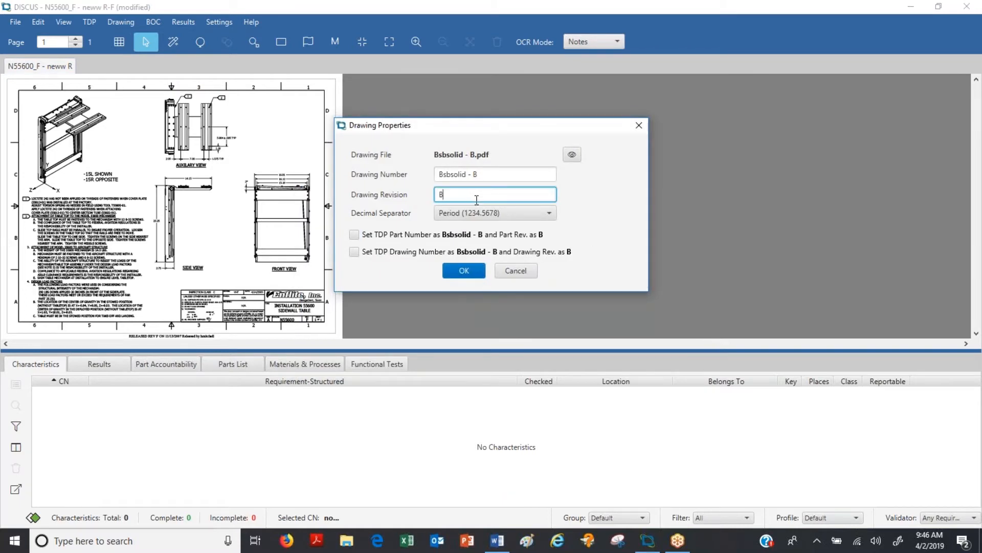
{"action": "left_click", "coordinate": [464, 271]}
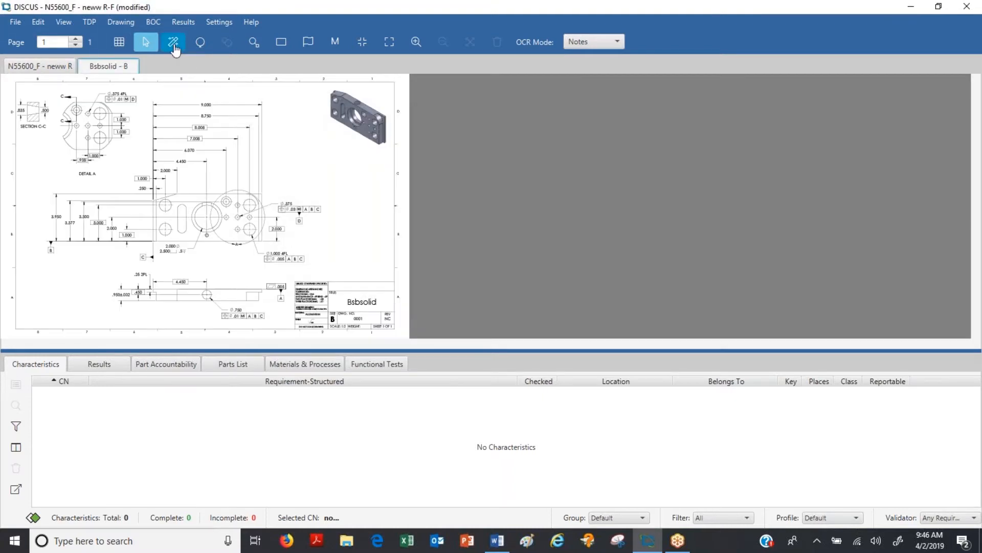
Step: Add the drawing Light Print.pdf to the TDP with drawing revision F
{"action": "right_click", "coordinate": [169, 59]}
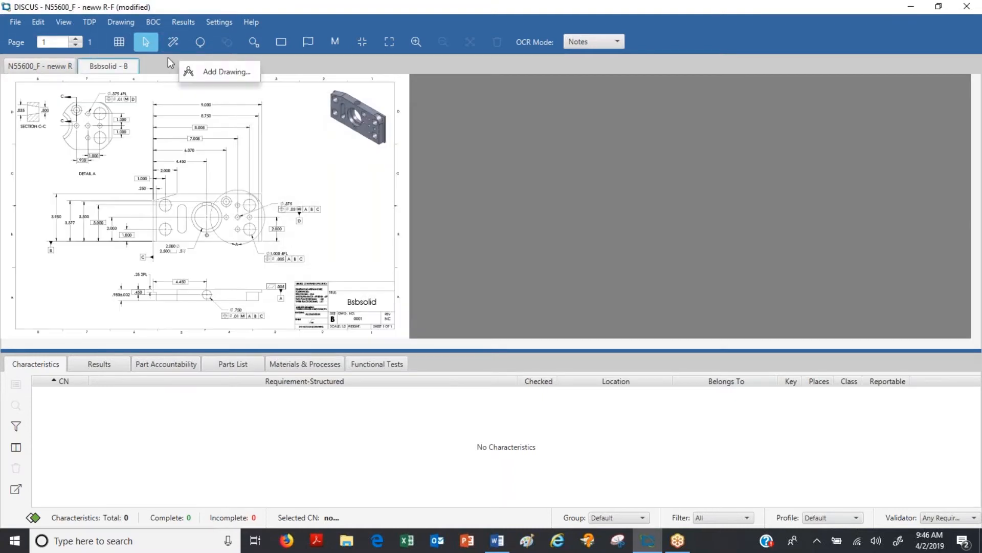
{"action": "left_click", "coordinate": [217, 71]}
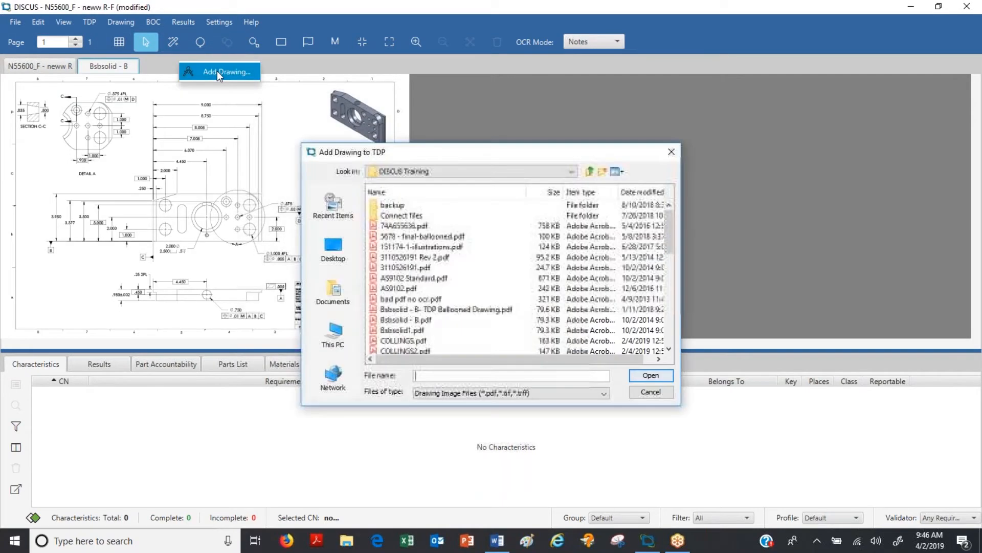
{"action": "scroll", "coordinate": [448, 292], "scroll_direction": "down", "scroll_amount": 5}
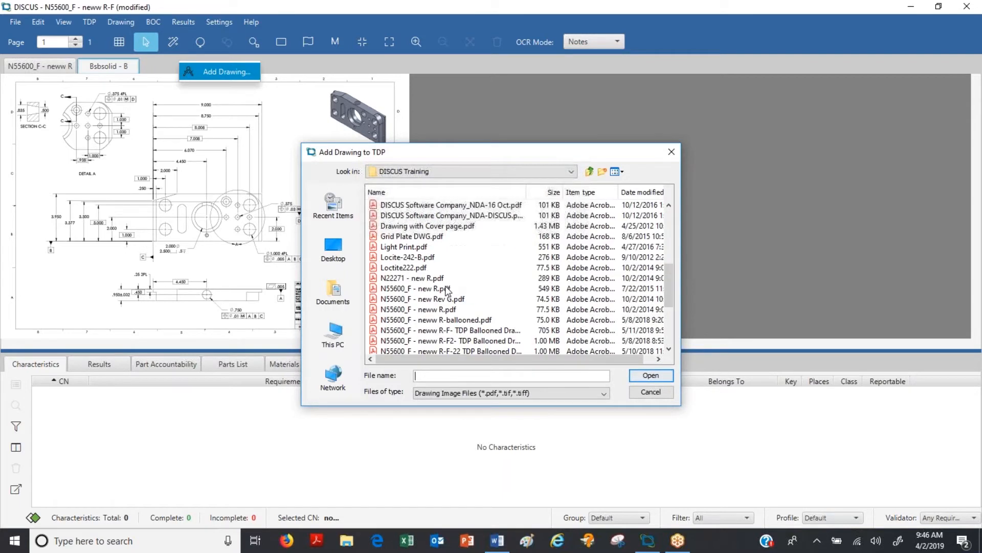
{"action": "double_click", "coordinate": [405, 246]}
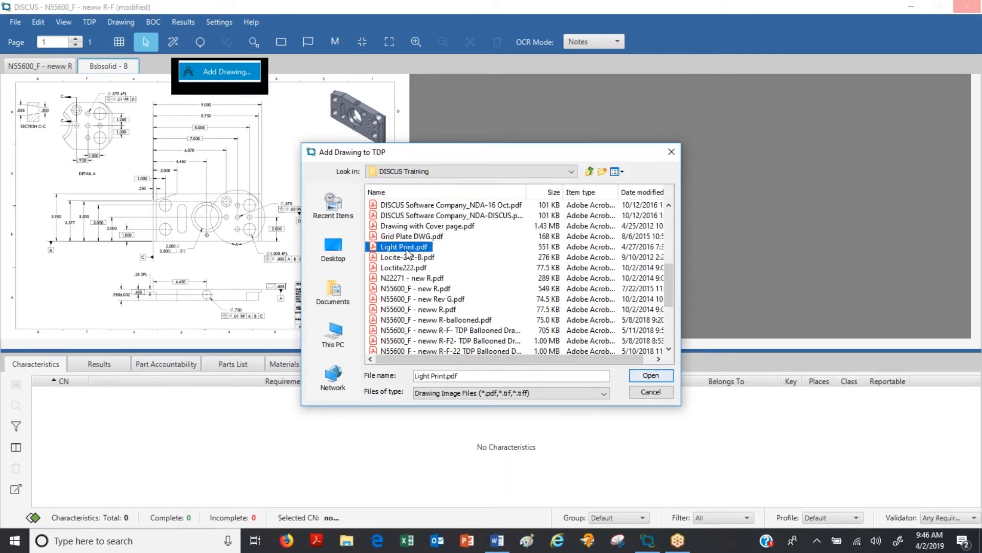
{"action": "left_click", "coordinate": [457, 193]}
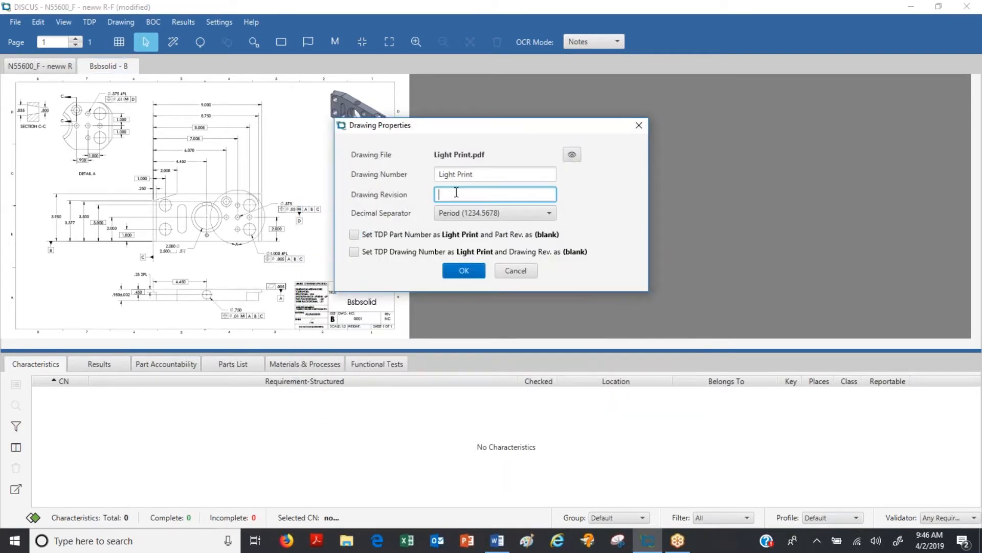
{"action": "type", "text": "F"}
{"action": "left_click", "coordinate": [466, 269]}
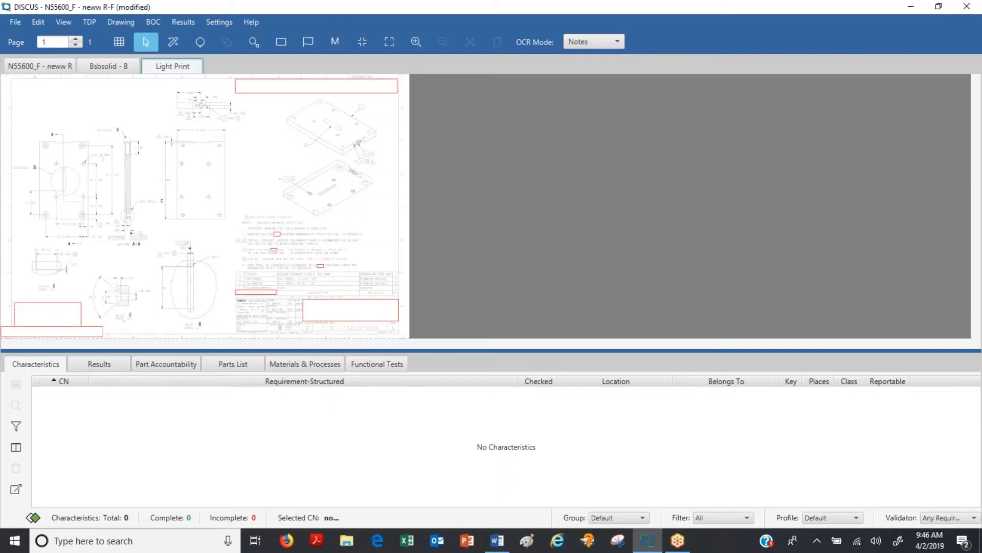
Step: Raise the contrast of the Light Print drawing to about 50
{"action": "left_click", "coordinate": [63, 24]}
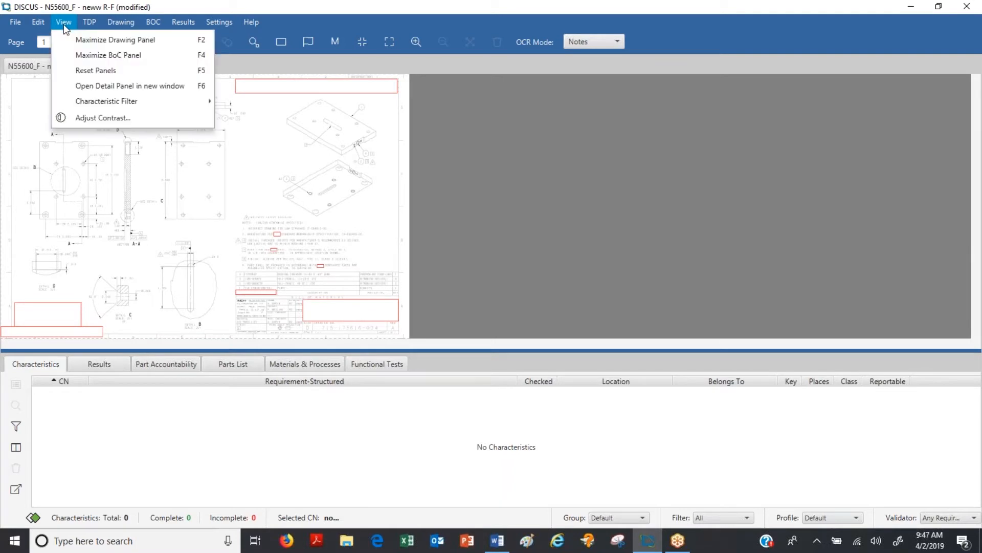
{"action": "left_click", "coordinate": [98, 118]}
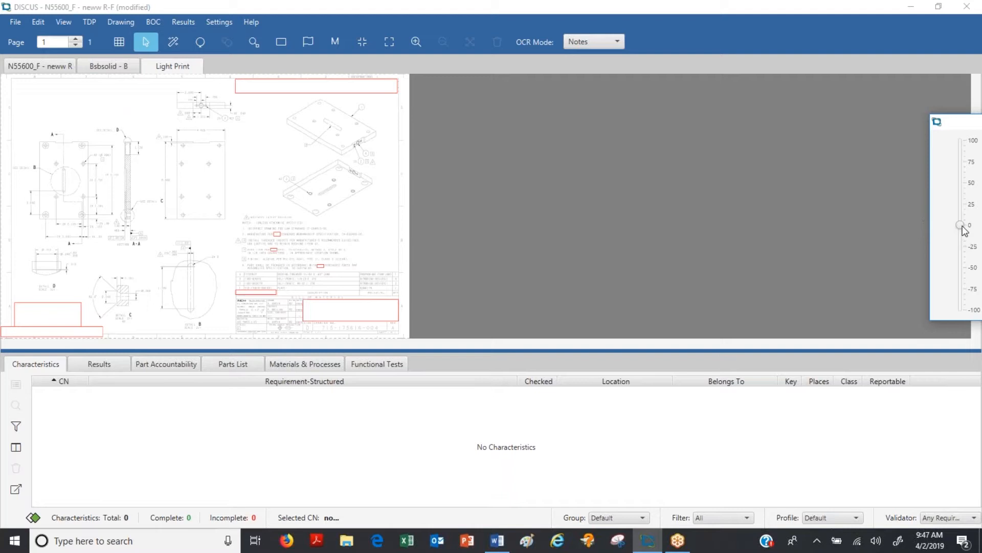
{"action": "left_click_drag", "start_coordinate": [964, 229], "coordinate": [955, 188]}
{"action": "left_click_drag", "start_coordinate": [968, 122], "coordinate": [900, 133]}
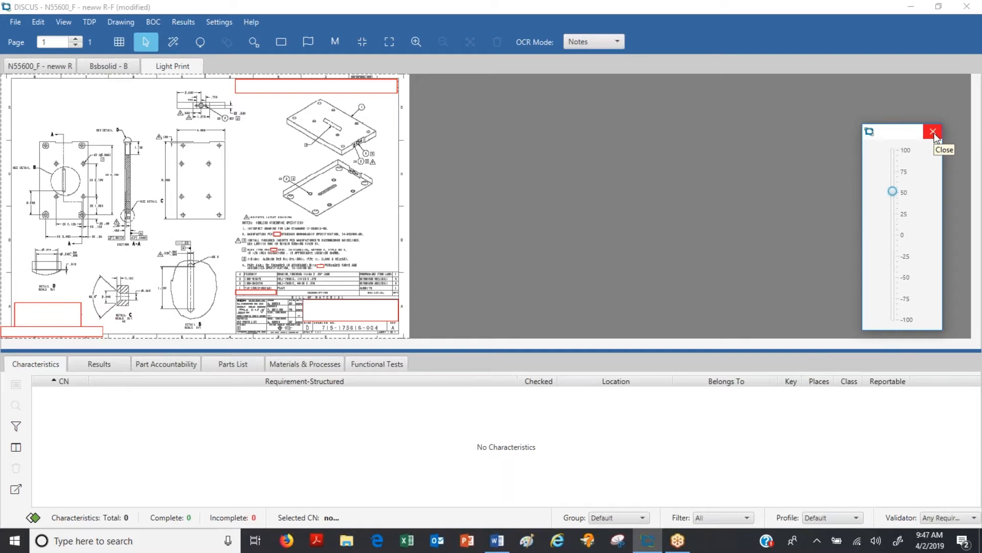
{"action": "left_click", "coordinate": [933, 132]}
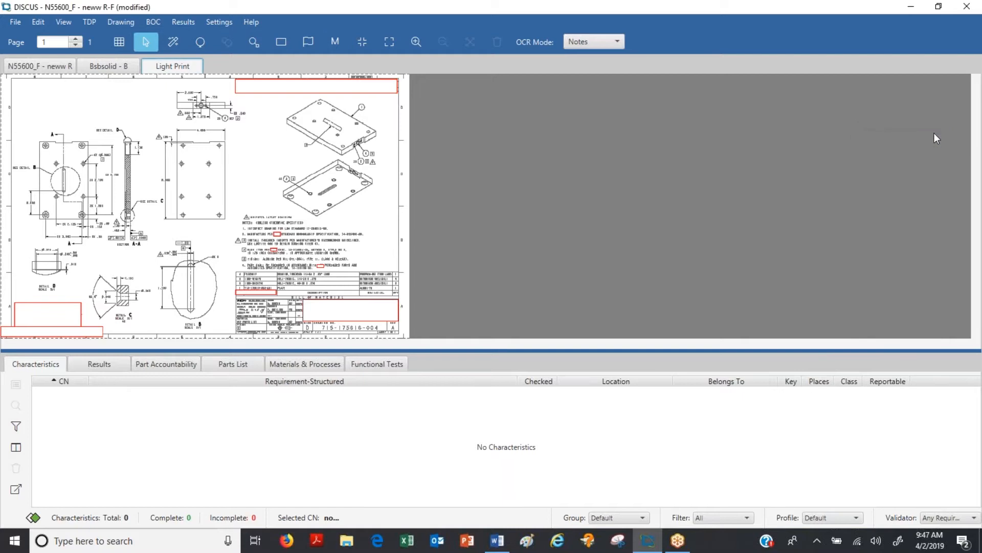
Step: Review the zone grid properties of the N55600_F drawing
{"action": "left_click", "coordinate": [48, 67]}
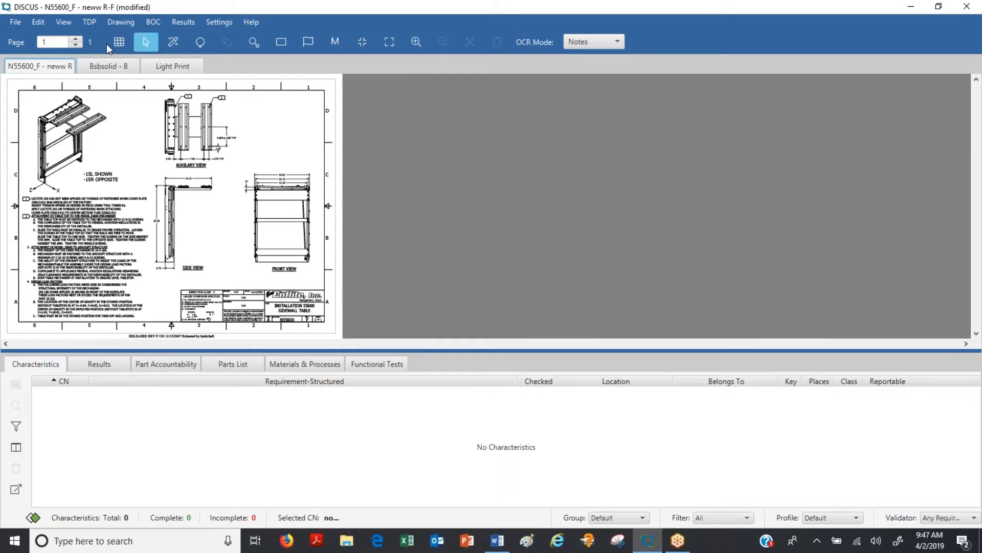
{"action": "left_click", "coordinate": [119, 42]}
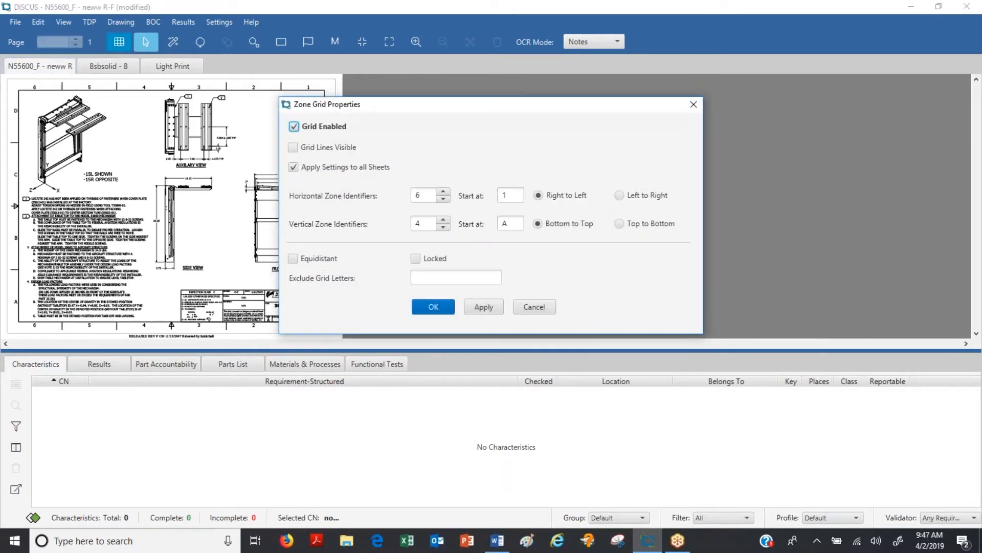
{"action": "left_click", "coordinate": [434, 307]}
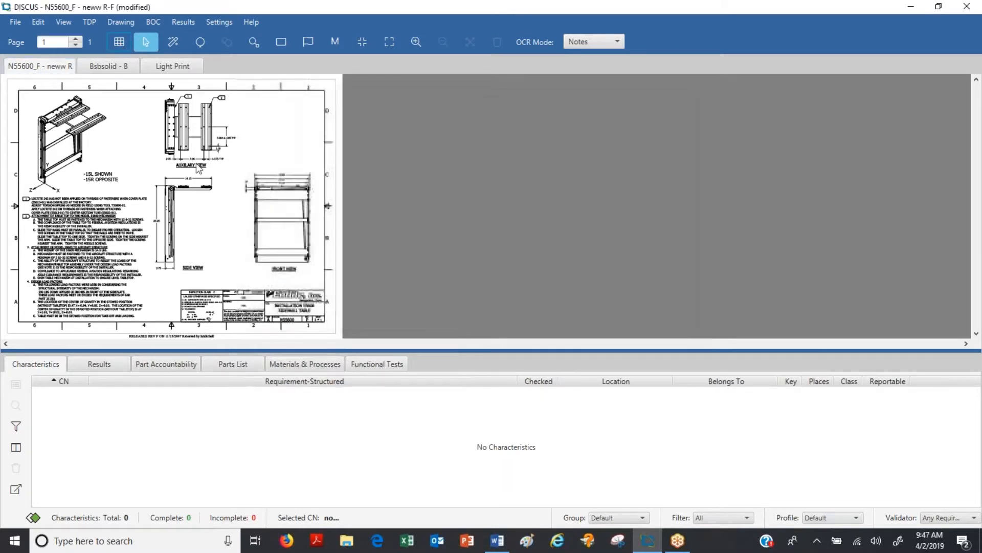
Step: Enable the zone grid on the Bsbsolid - B drawing and apply it with 4 vertical zone identifiers
{"action": "left_click", "coordinate": [109, 66]}
{"action": "left_click", "coordinate": [120, 42]}
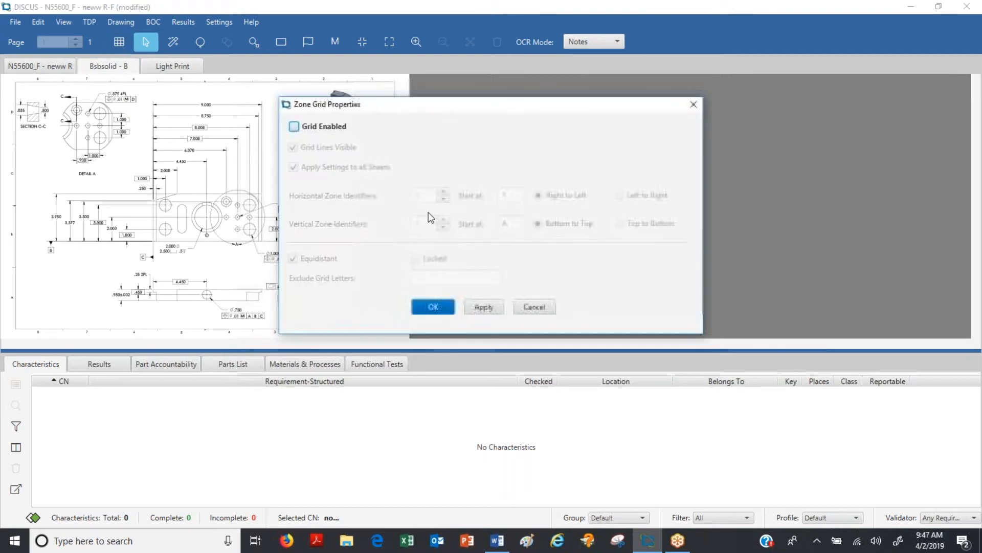
{"action": "left_click", "coordinate": [294, 126]}
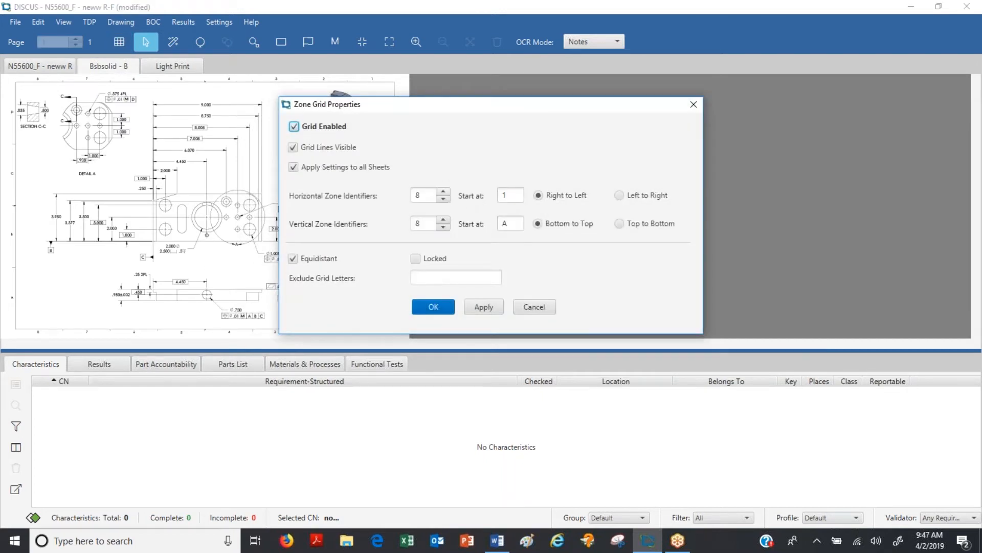
{"action": "double_click", "coordinate": [430, 224]}
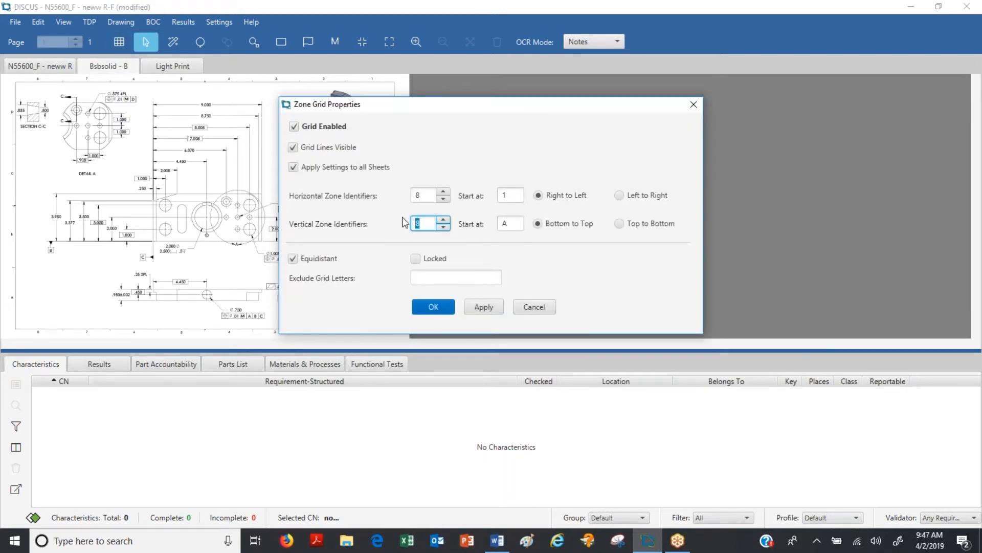
{"action": "type", "text": "4"}
{"action": "left_click", "coordinate": [484, 310]}
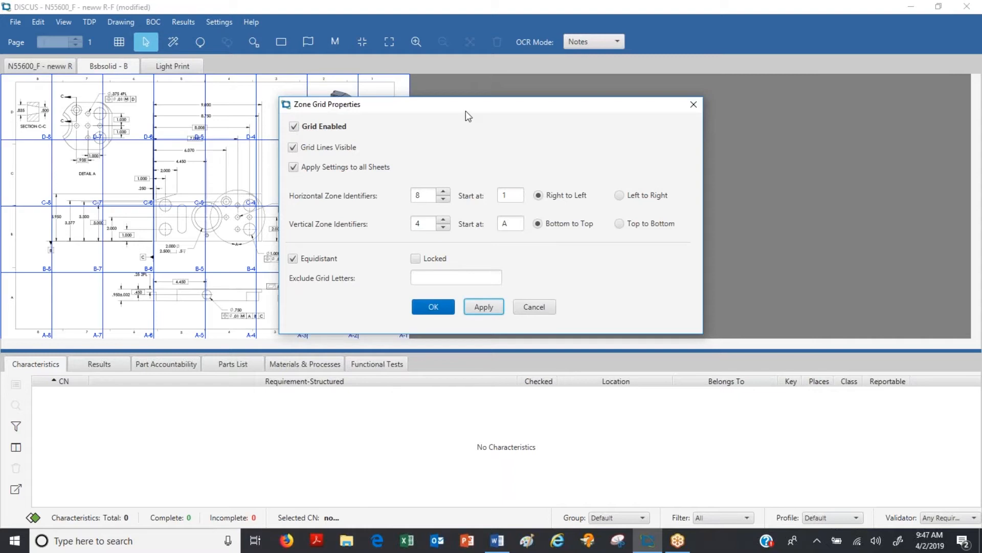
Step: Move the outer left and right lines of the Bsbsolid - B zone grid inward to the drawing's border
{"action": "left_click_drag", "start_coordinate": [486, 114], "coordinate": [732, 141]}
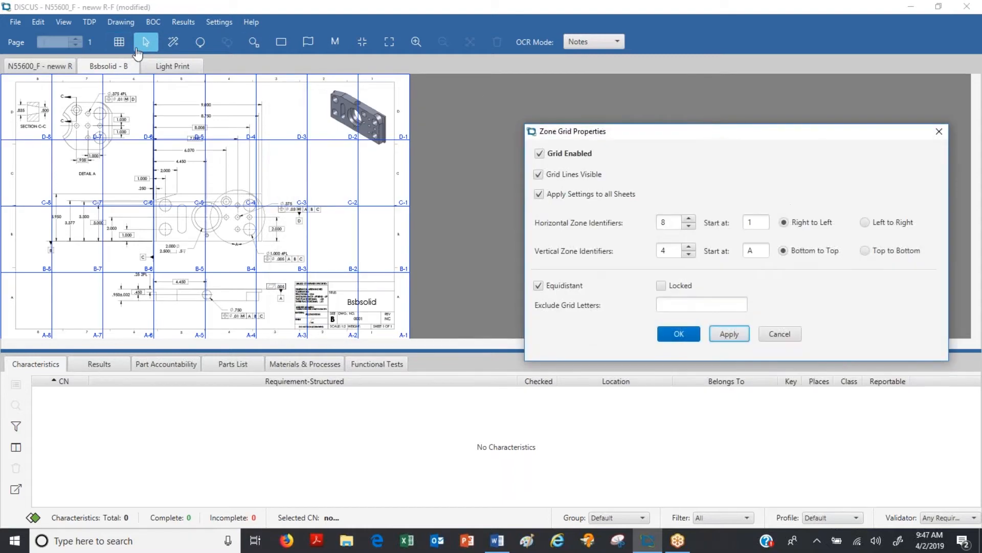
{"action": "left_click", "coordinate": [409, 146]}
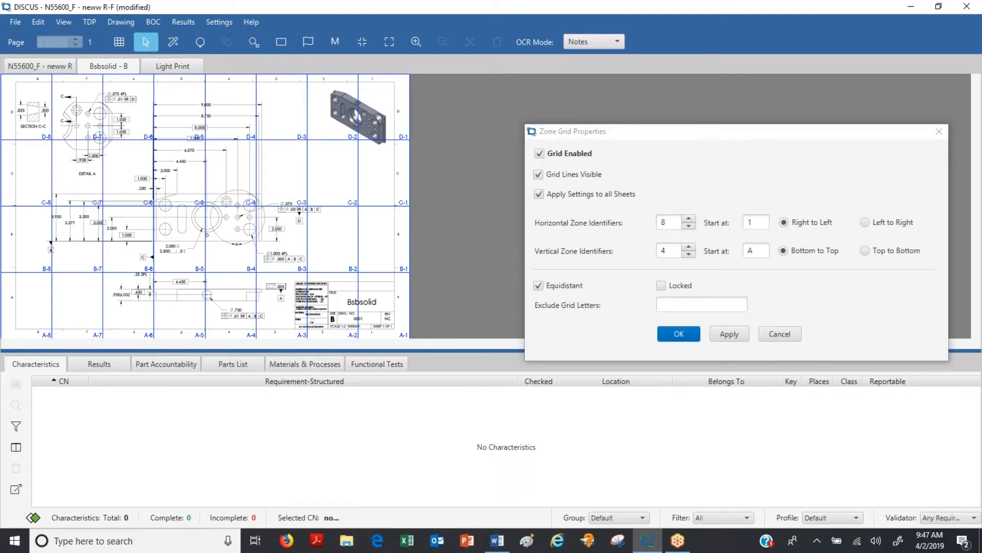
{"action": "left_click_drag", "start_coordinate": [410, 157], "coordinate": [398, 159]}
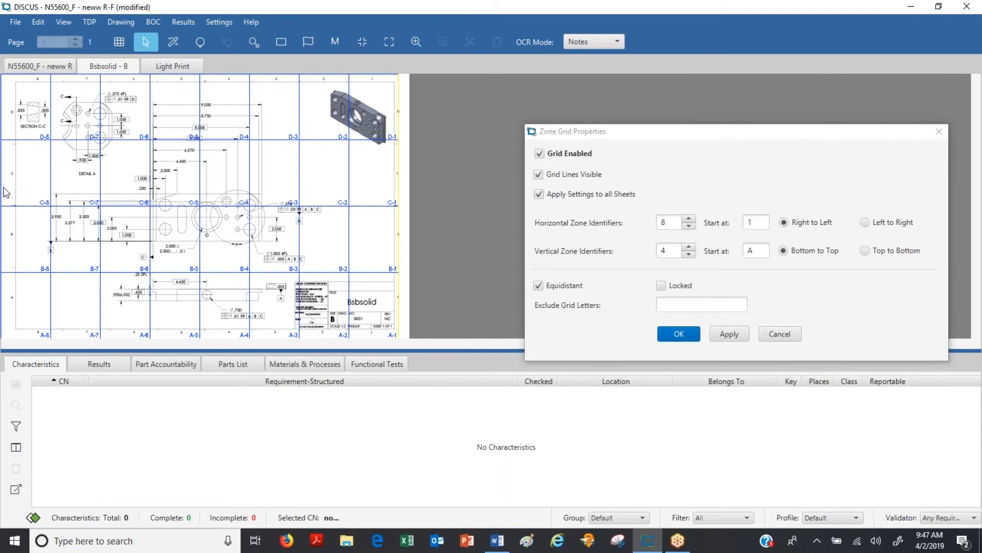
{"action": "left_click_drag", "start_coordinate": [2, 187], "coordinate": [12, 187]}
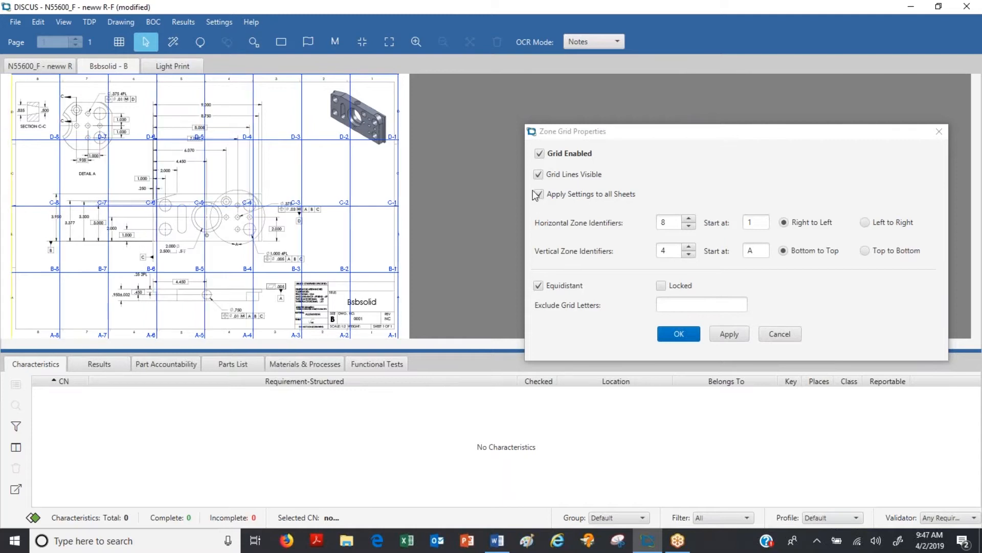
Step: Hide the zone grid lines on Bsbsolid - B, turn off equidistant spacing, and accept the grid properties
{"action": "left_click", "coordinate": [538, 174]}
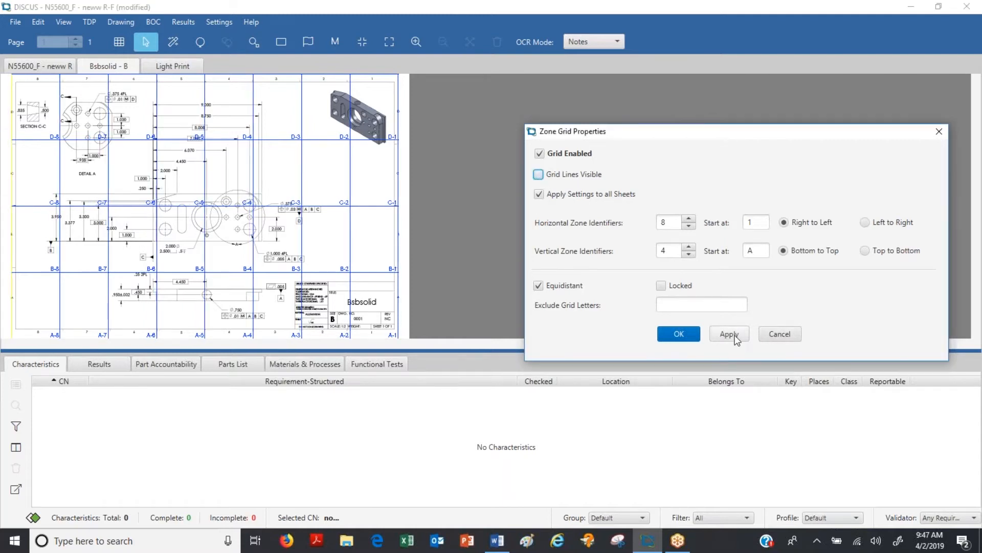
{"action": "left_click", "coordinate": [542, 291]}
{"action": "left_click", "coordinate": [732, 335]}
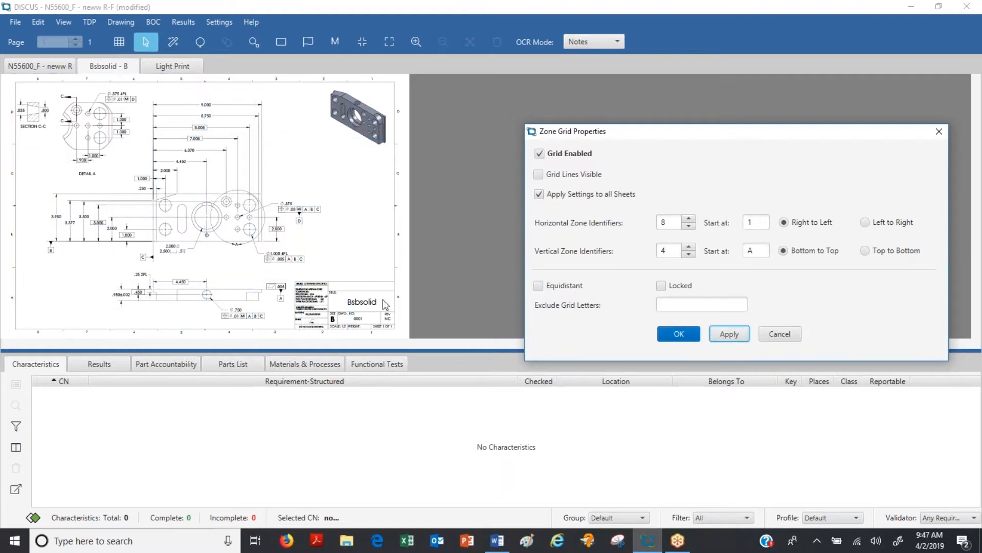
{"action": "left_click", "coordinate": [681, 335]}
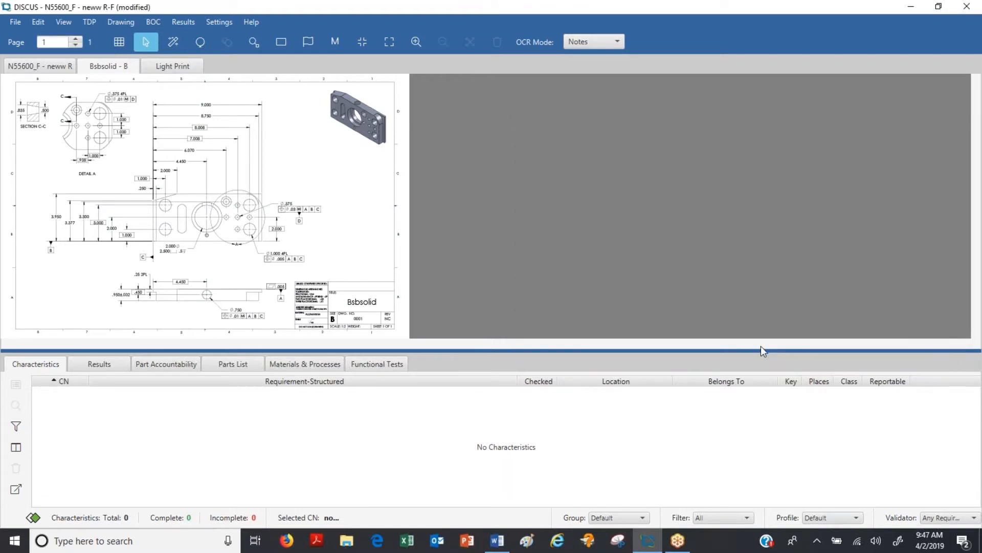
Step: On the N55600_F drawing, balloon the whole flag note 1 about Loctite 242 as a characteristic in Notes OCR mode
{"action": "left_click", "coordinate": [23, 67]}
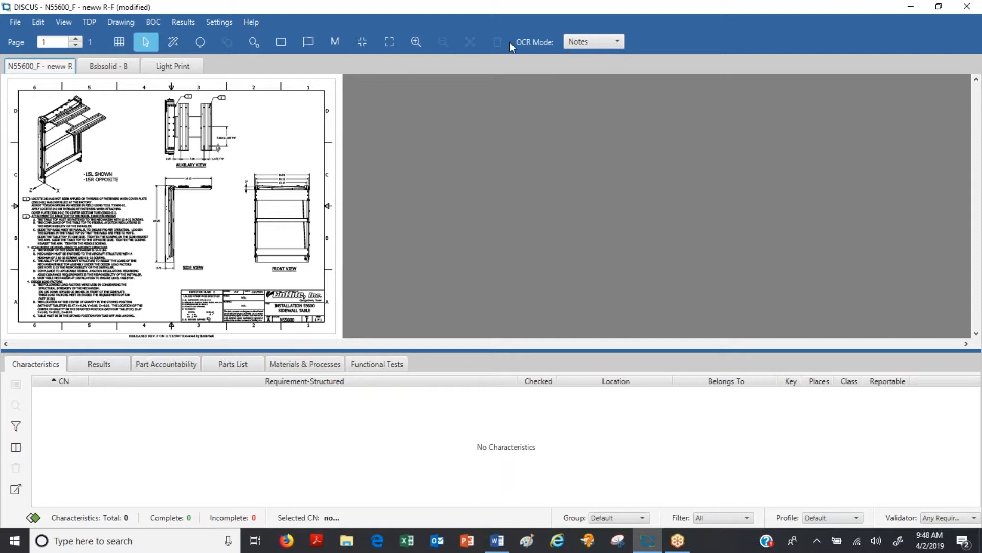
{"action": "left_click", "coordinate": [417, 45]}
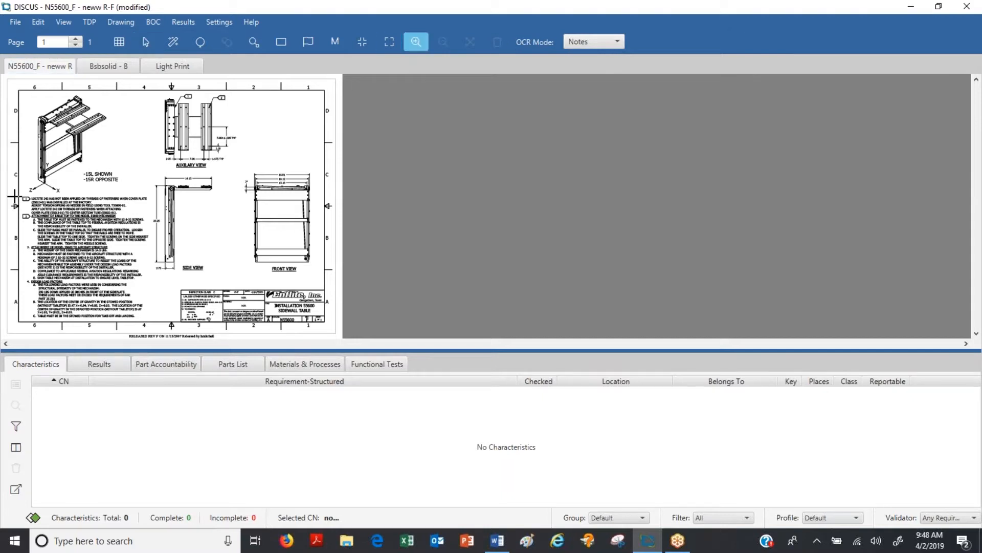
{"action": "mouse_move", "coordinate": [15, 192]}
{"action": "left_mouse_down"}
{"action": "mouse_move", "coordinate": [134, 230]}
{"action": "mouse_move", "coordinate": [177, 259]}
{"action": "left_mouse_up"}
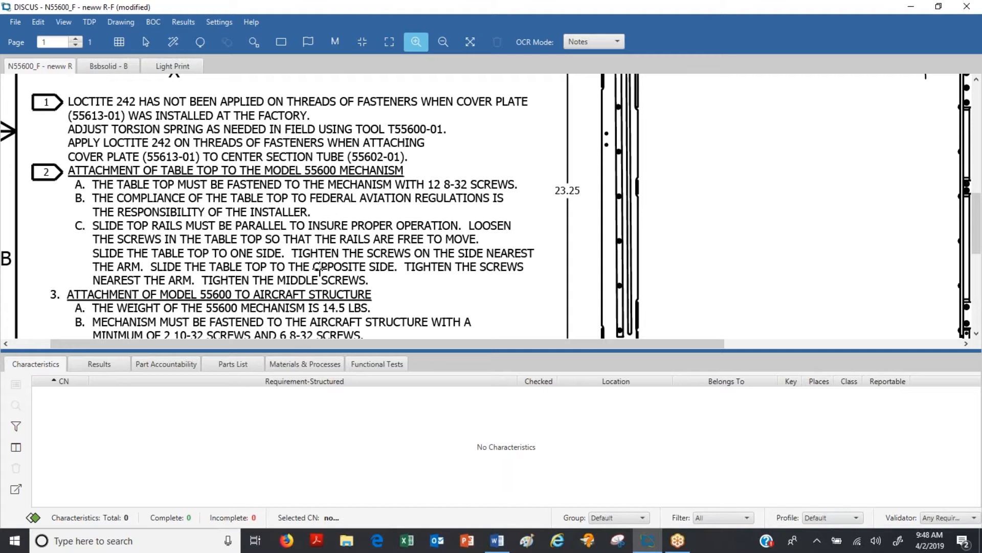
{"action": "left_click", "coordinate": [200, 43]}
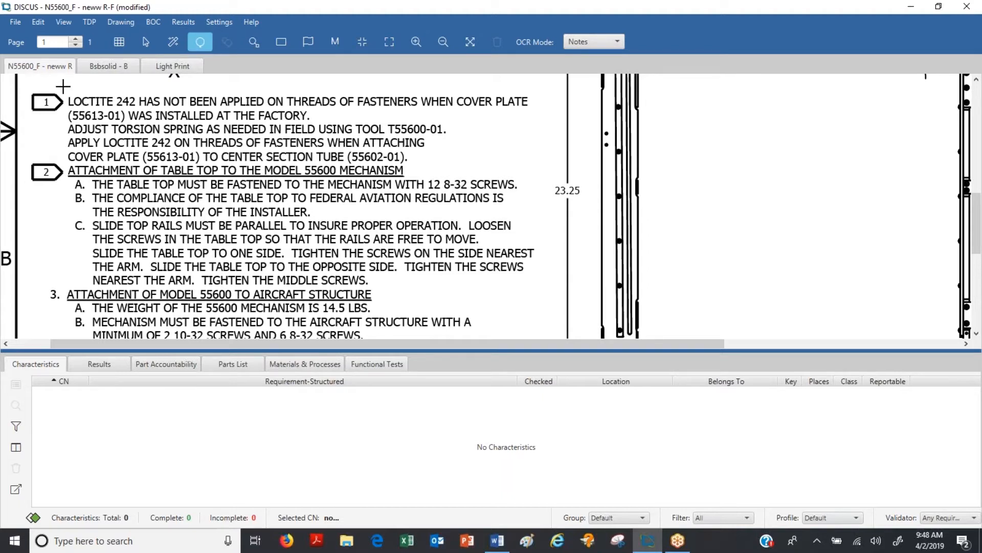
{"action": "left_click_drag", "start_coordinate": [63, 87], "coordinate": [545, 165]}
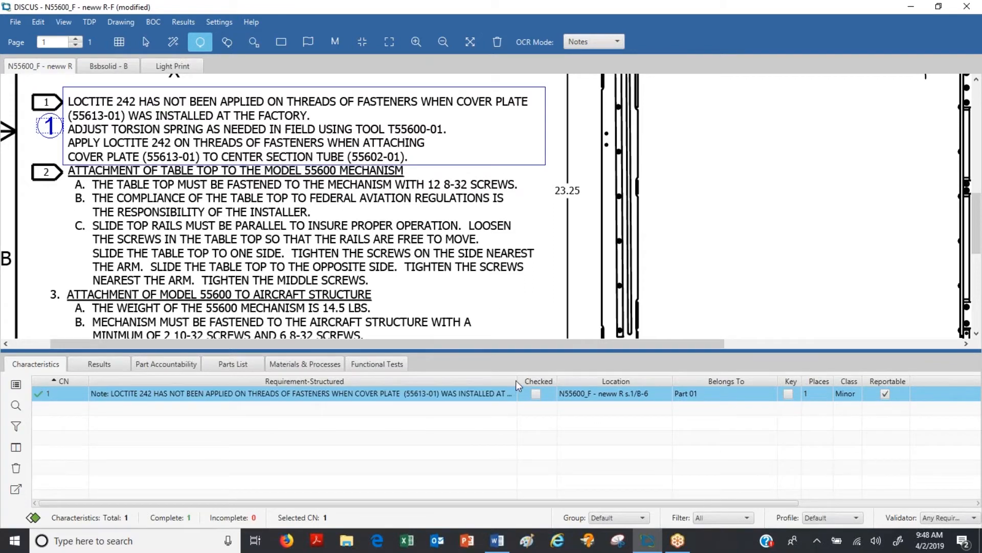
Step: Widen the Requirement-Structured column and narrow the CN column in the characteristics table
{"action": "left_click_drag", "start_coordinate": [517, 380], "coordinate": [572, 390]}
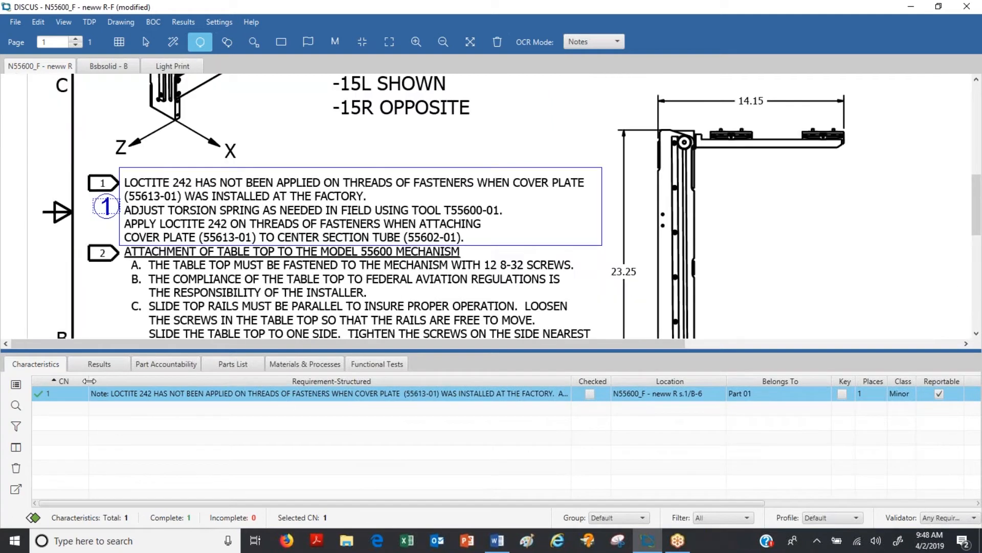
{"action": "left_click_drag", "start_coordinate": [89, 380], "coordinate": [76, 379]}
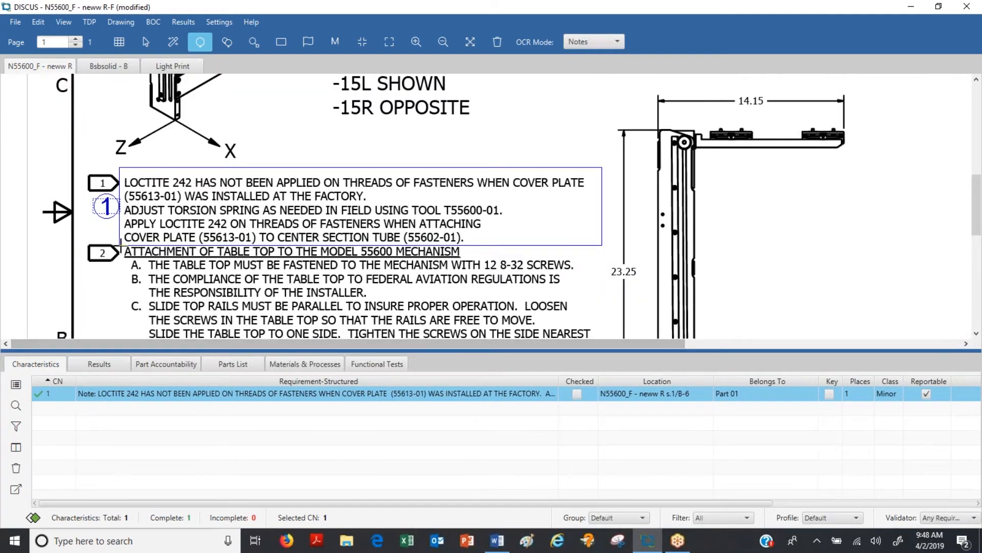
Step: Balloon the flag note 2 heading about table top attachment, and add its items A and B as sub-characteristics
{"action": "left_click_drag", "start_coordinate": [122, 244], "coordinate": [485, 261]}
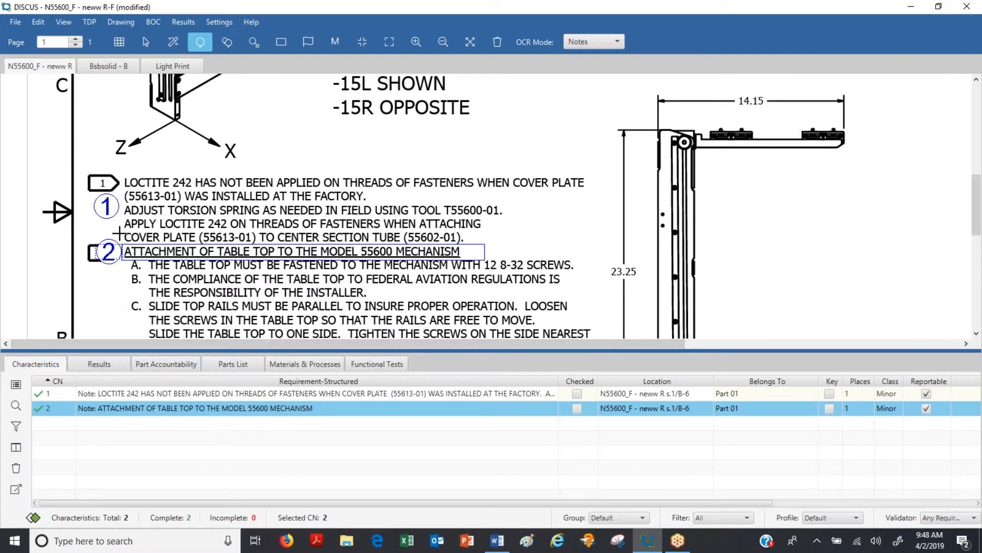
{"action": "left_click", "coordinate": [227, 43]}
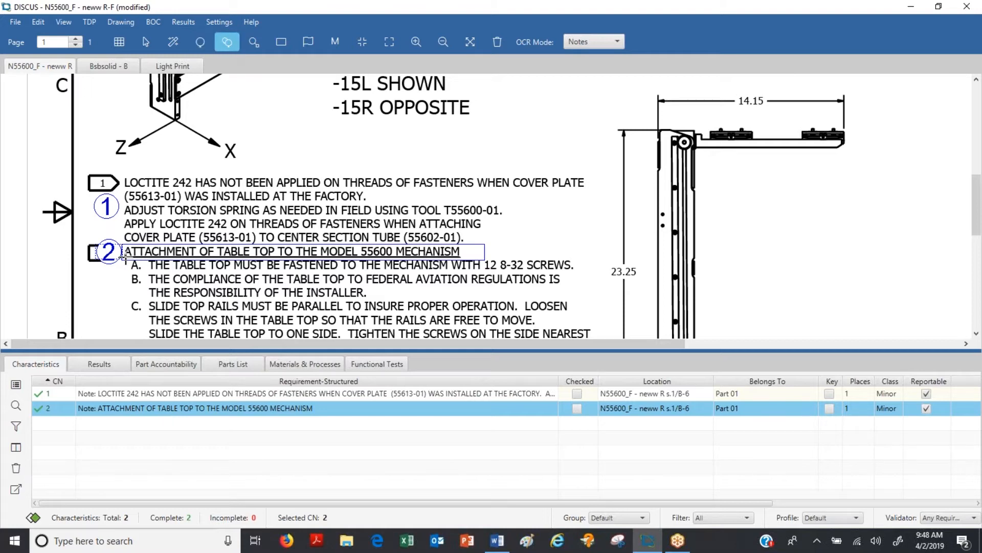
{"action": "left_click_drag", "start_coordinate": [129, 258], "coordinate": [581, 270]}
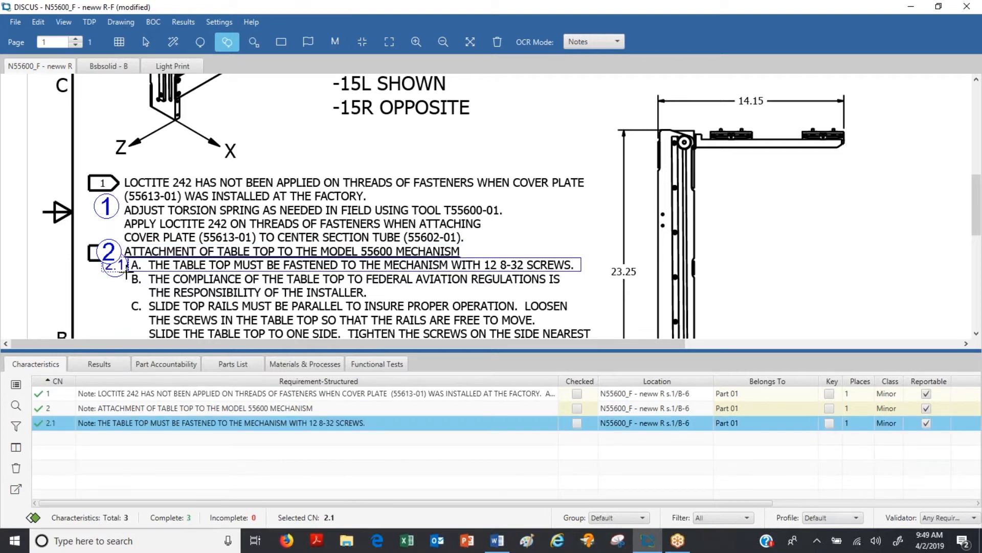
{"action": "left_click_drag", "start_coordinate": [127, 273], "coordinate": [567, 299]}
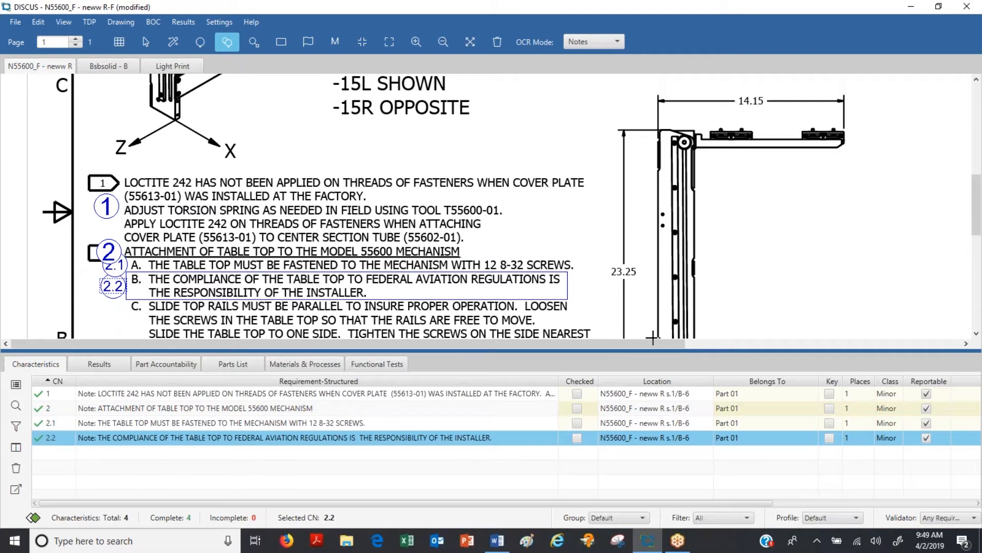
Step: Move balloons 2.2 and 2.1 down along the notes so that they clear balloon 2
{"action": "left_click", "coordinate": [146, 41]}
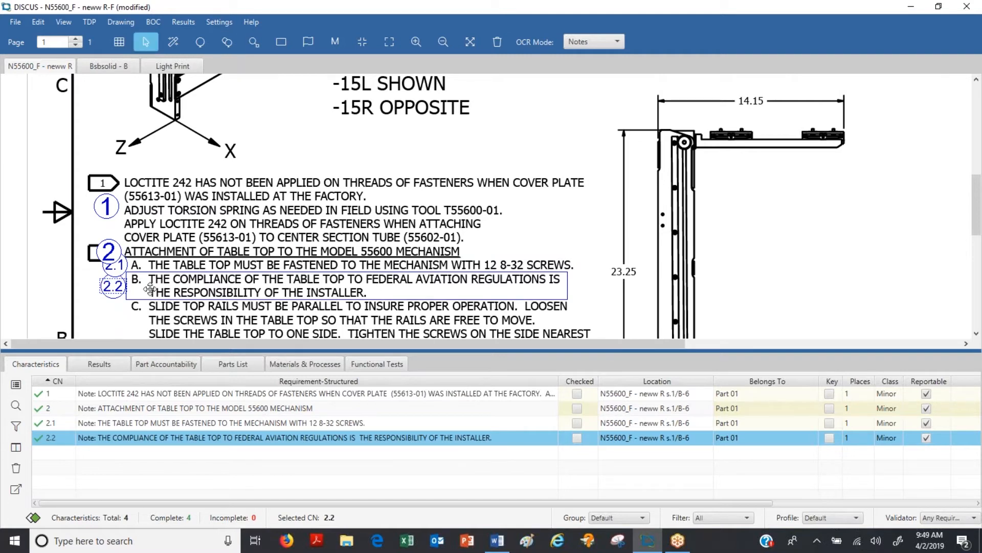
{"action": "left_click_drag", "start_coordinate": [113, 288], "coordinate": [117, 310]}
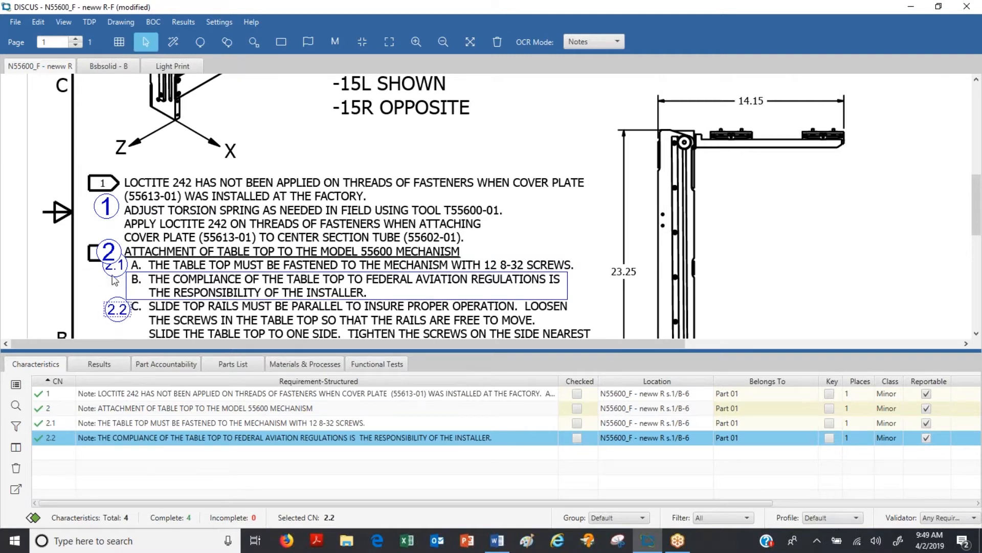
{"action": "left_click_drag", "start_coordinate": [115, 273], "coordinate": [118, 306]}
{"action": "left_click", "coordinate": [218, 22]}
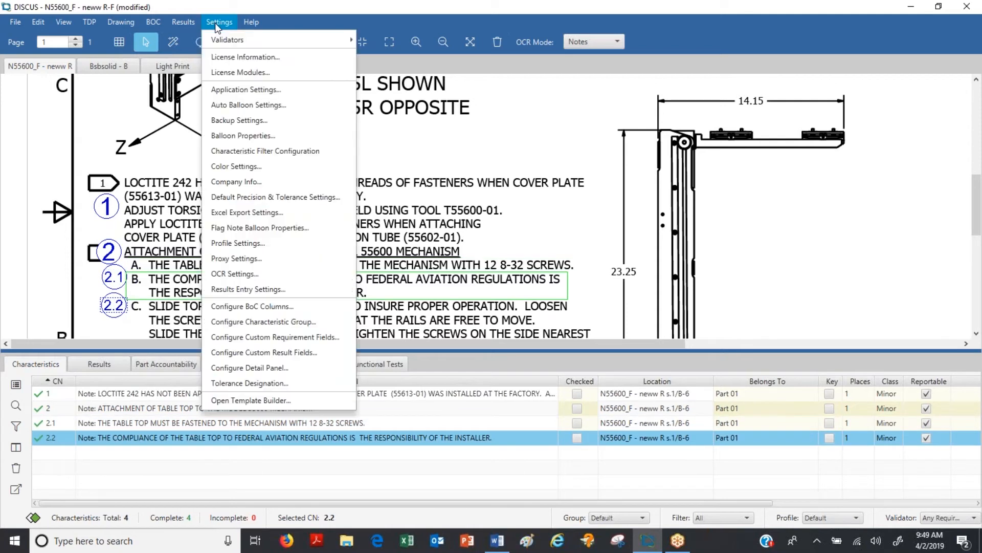
{"action": "left_click", "coordinate": [260, 137]}
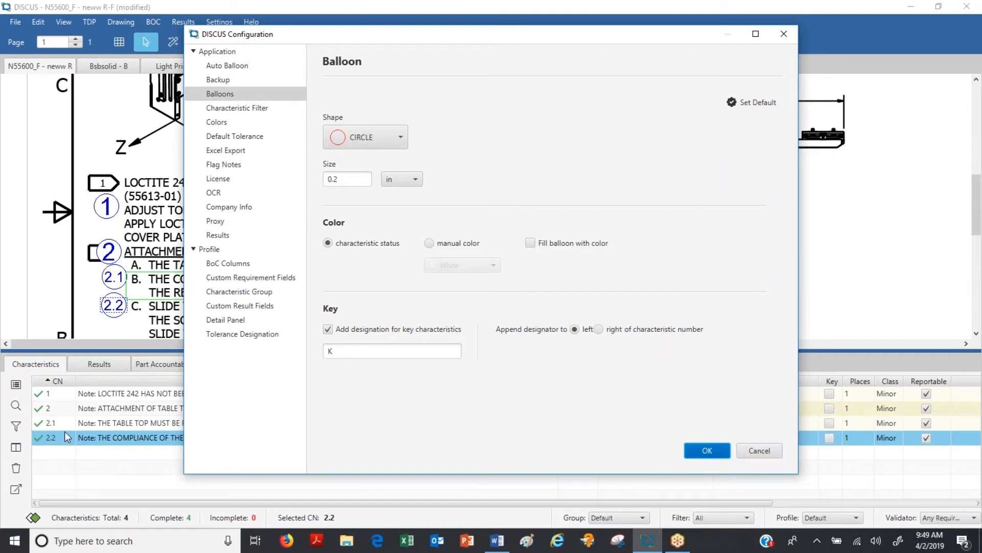
{"action": "left_click", "coordinate": [758, 451]}
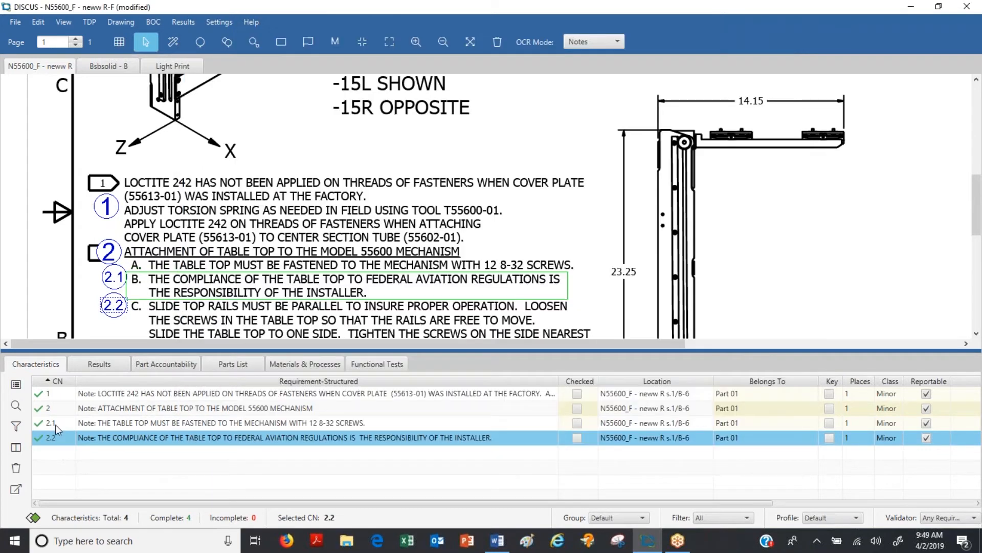
Step: Select characteristics 2.1 and 2.2 together and set their balloon size to 0.15 in
{"action": "key", "text": "Up"}
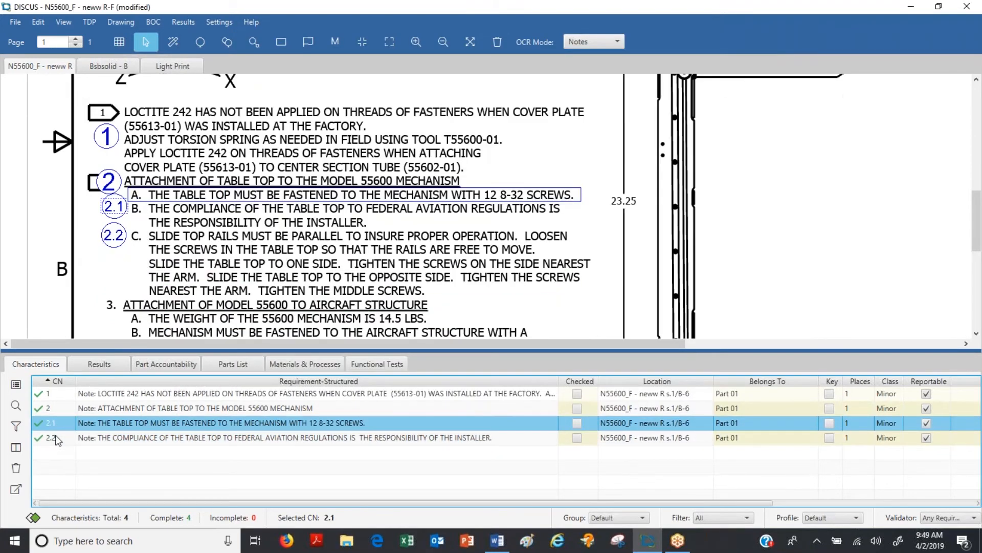
{"action": "left_click", "coordinate": [56, 438], "text": "shift"}
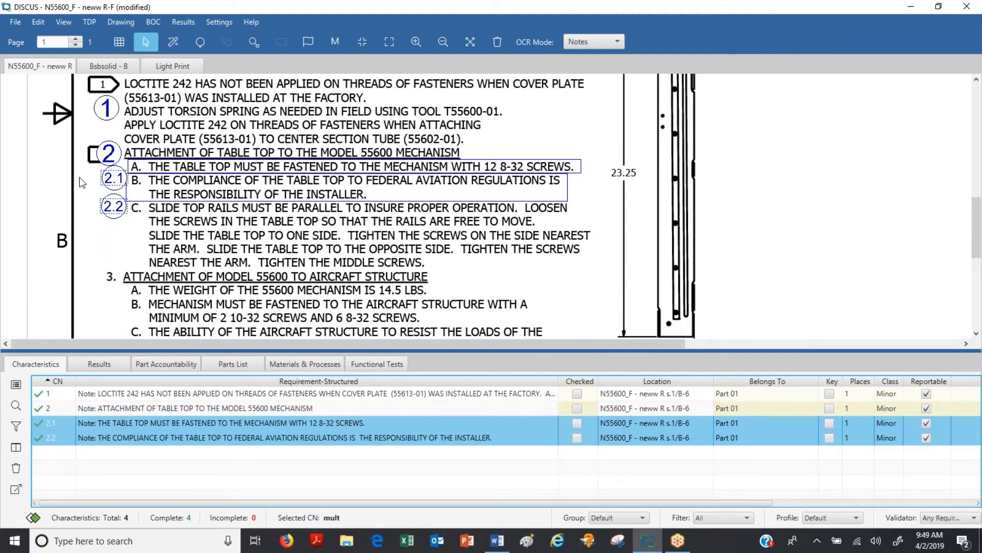
{"action": "left_click", "coordinate": [220, 25]}
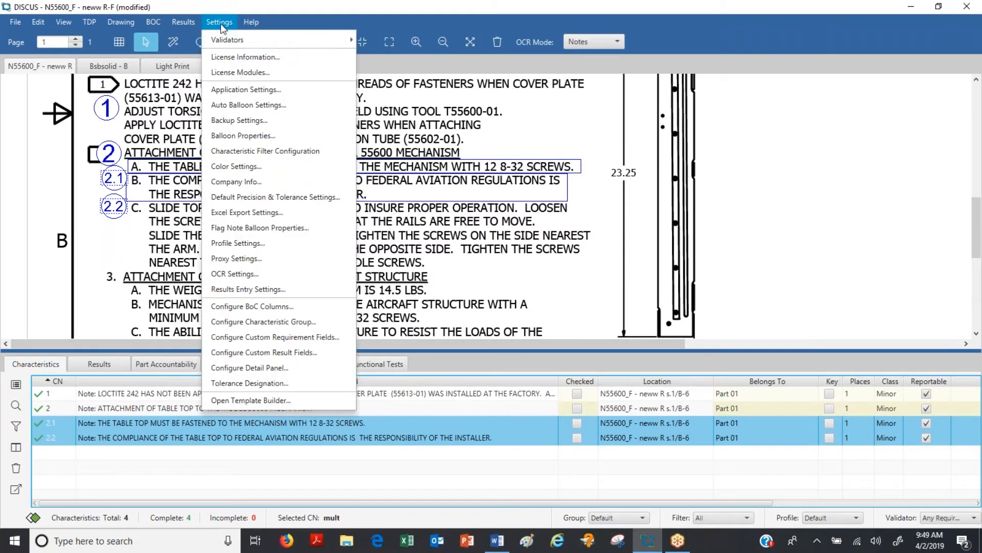
{"action": "left_click", "coordinate": [243, 136]}
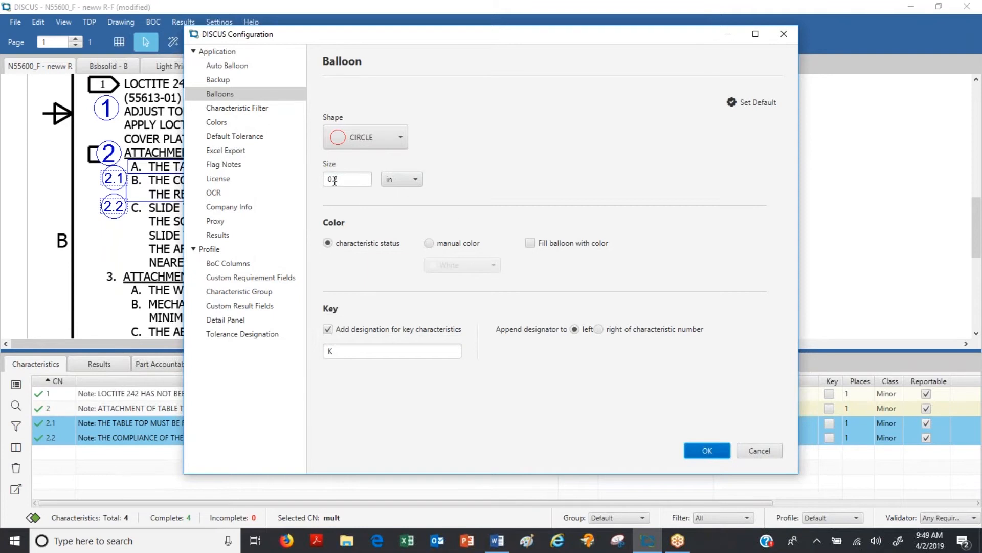
{"action": "left_click_drag", "start_coordinate": [335, 180], "coordinate": [339, 180]}
{"action": "type", "text": "15"}
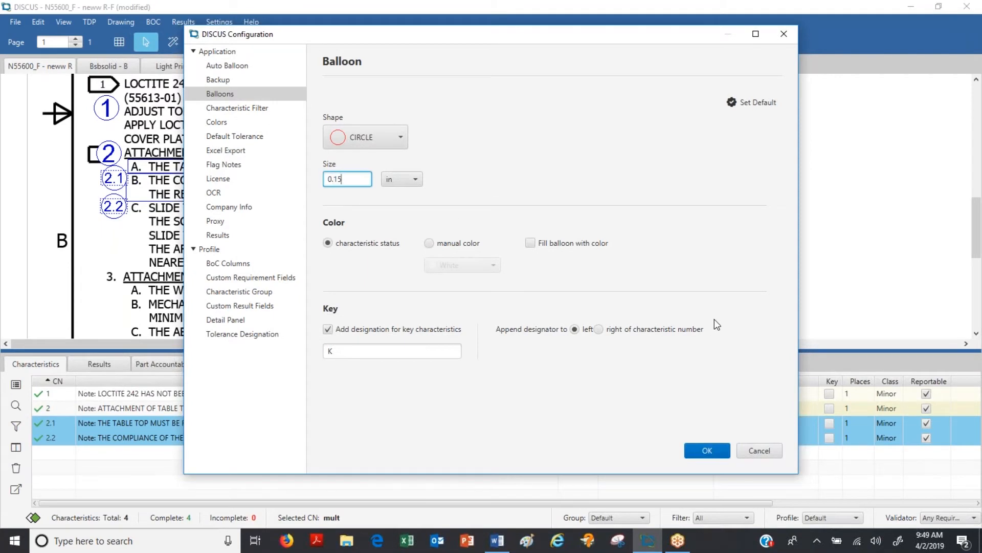
{"action": "left_click", "coordinate": [708, 451]}
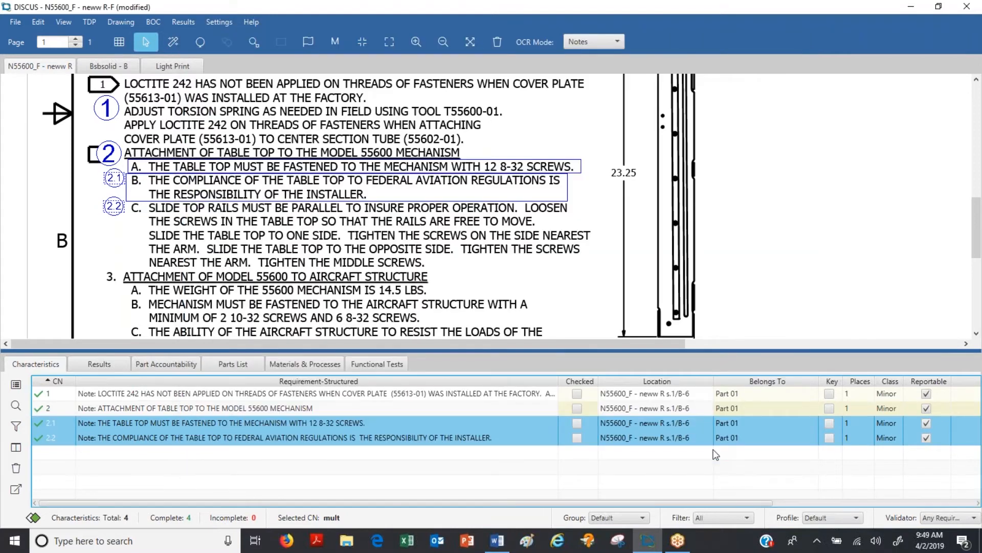
Step: Change the color of complete balloons to dark red #990000 in the color settings
{"action": "left_click", "coordinate": [211, 23]}
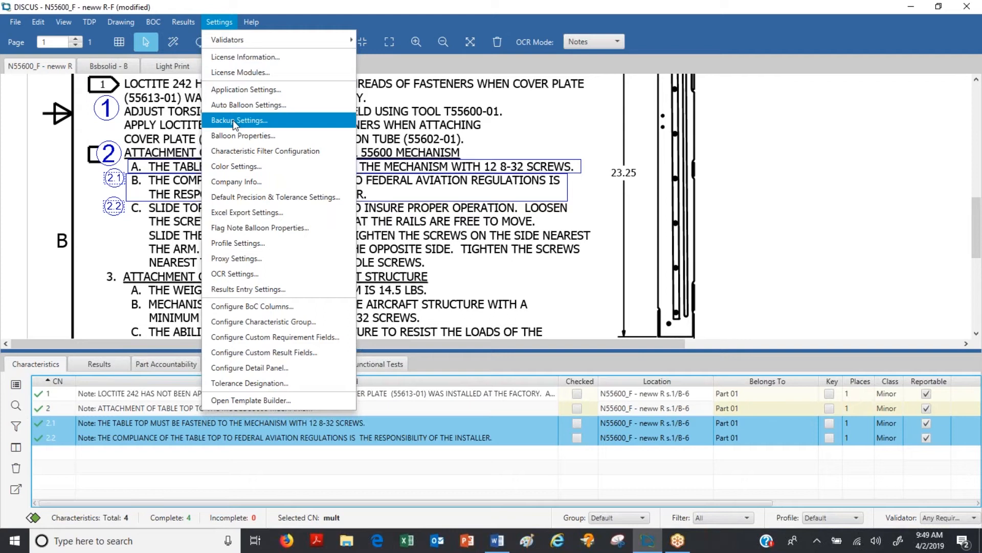
{"action": "left_click", "coordinate": [241, 136]}
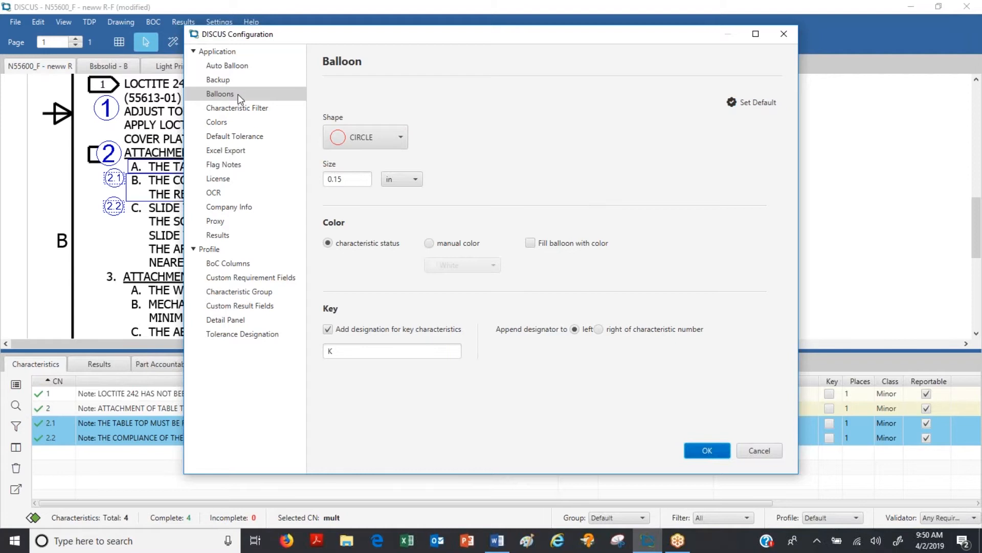
{"action": "left_click", "coordinate": [217, 123]}
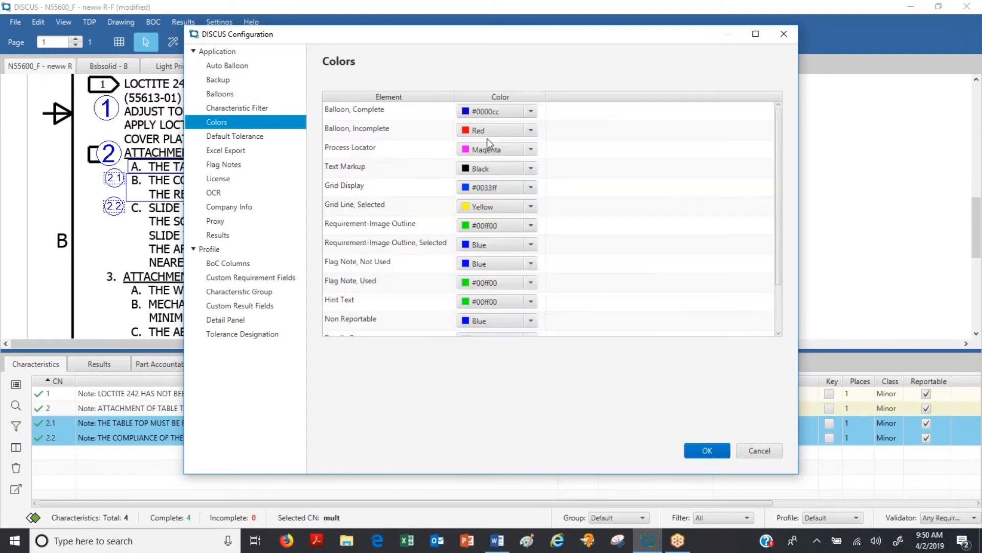
{"action": "left_click", "coordinate": [530, 114]}
{"action": "left_click", "coordinate": [520, 142]}
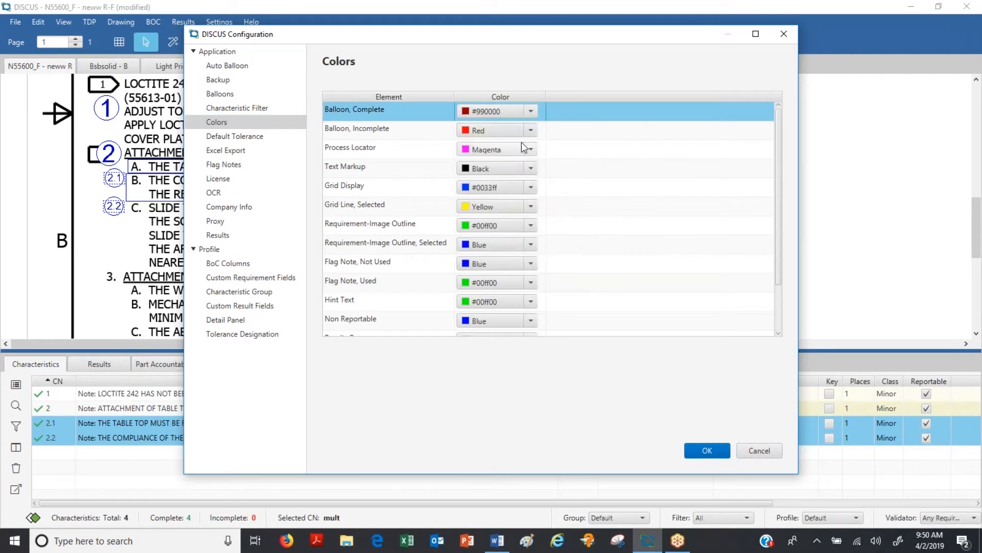
{"action": "left_click", "coordinate": [707, 452]}
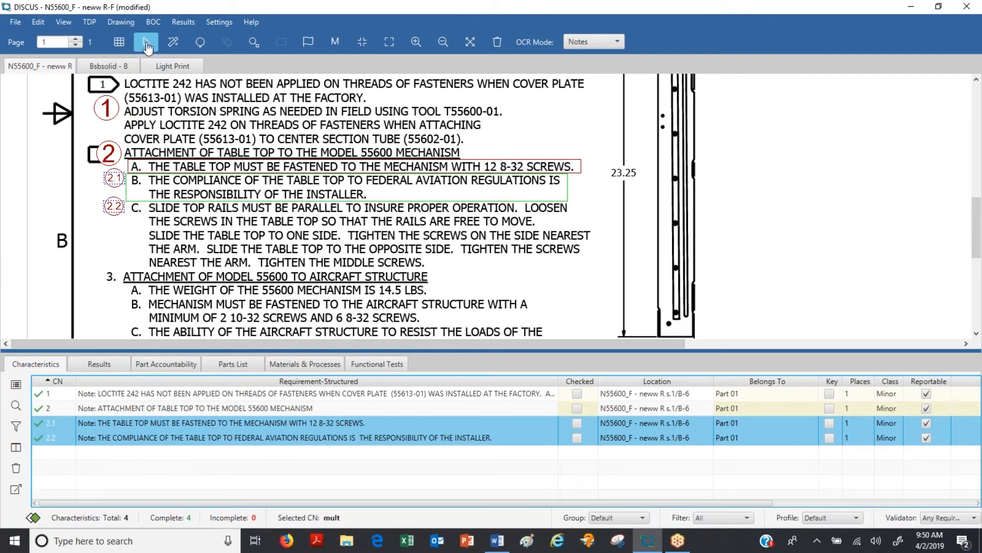
Step: Balloon the whole of item C about the slide top rails as another sub-characteristic of characteristic 2
{"action": "left_click", "coordinate": [109, 159]}
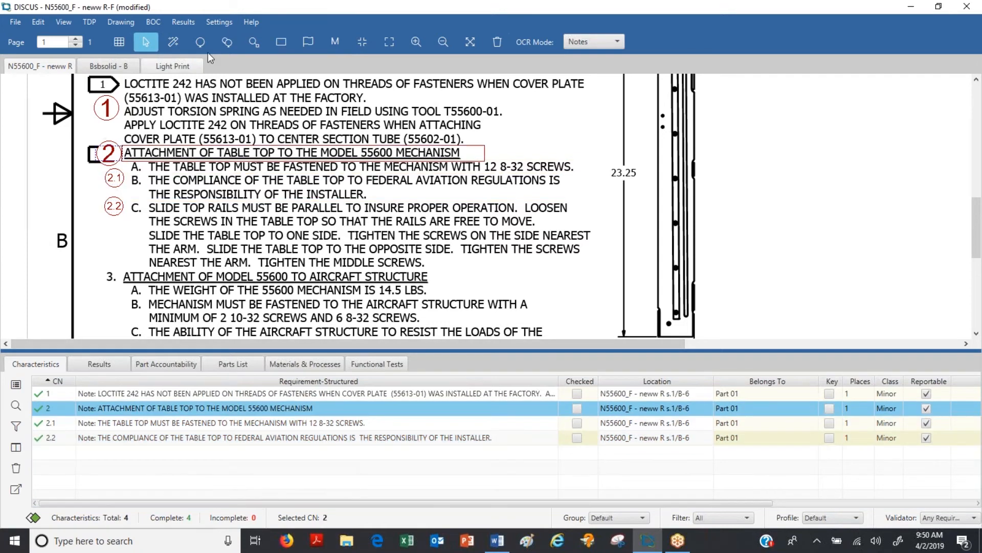
{"action": "left_click", "coordinate": [227, 42]}
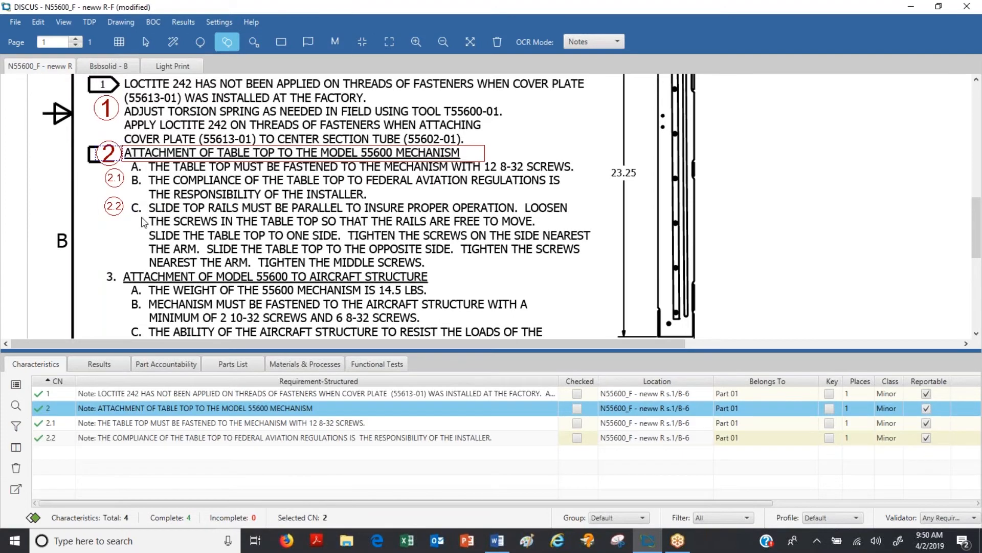
{"action": "left_click_drag", "start_coordinate": [131, 203], "coordinate": [607, 274]}
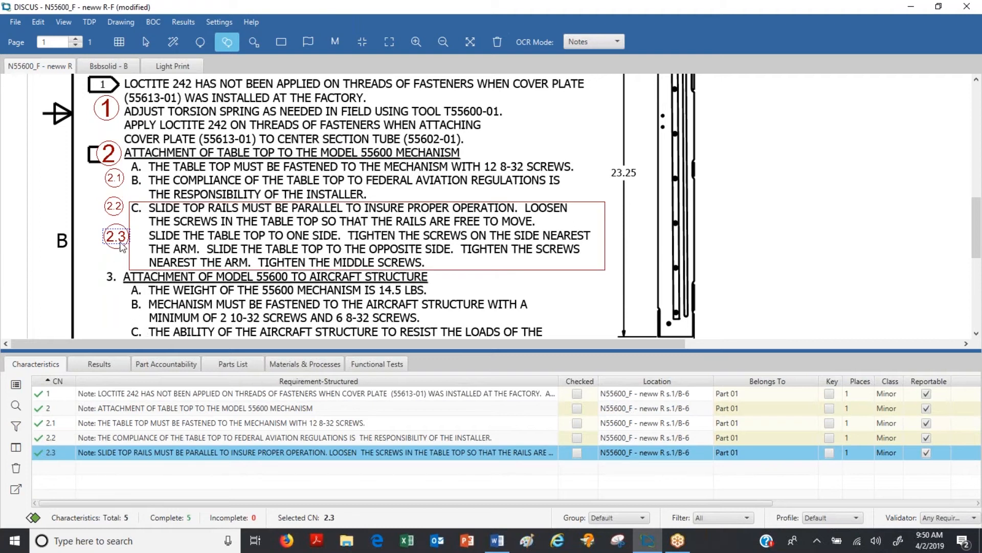
Step: Adjust the positions of balloons 2.3, 2.2 and 2.1 slightly beside the notes
{"action": "left_click_drag", "start_coordinate": [117, 238], "coordinate": [117, 245]}
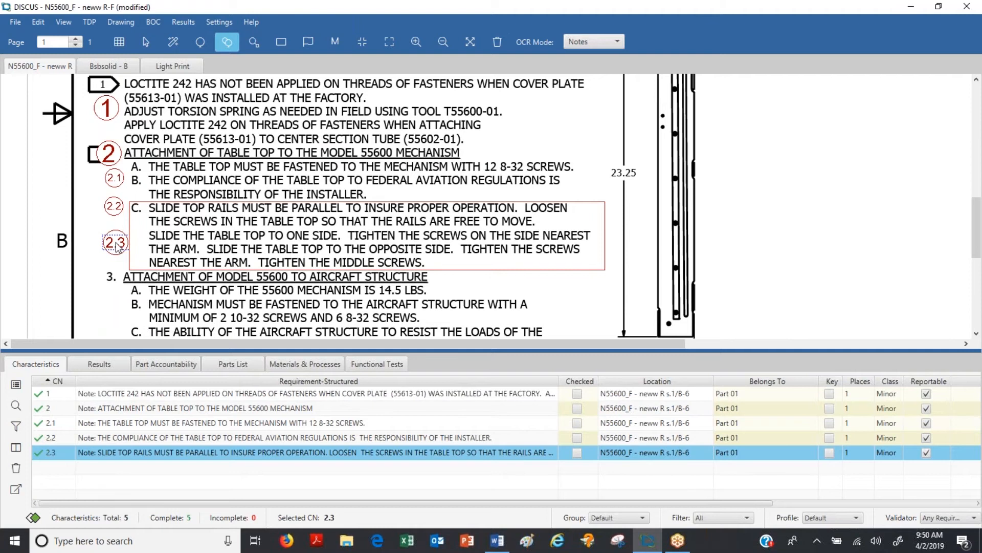
{"action": "left_click", "coordinate": [114, 207]}
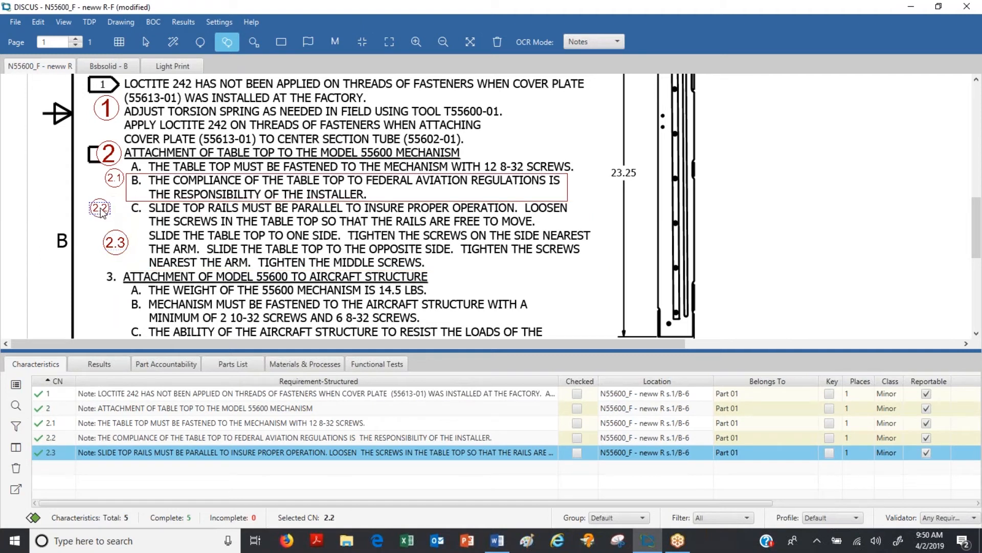
{"action": "left_click", "coordinate": [110, 183]}
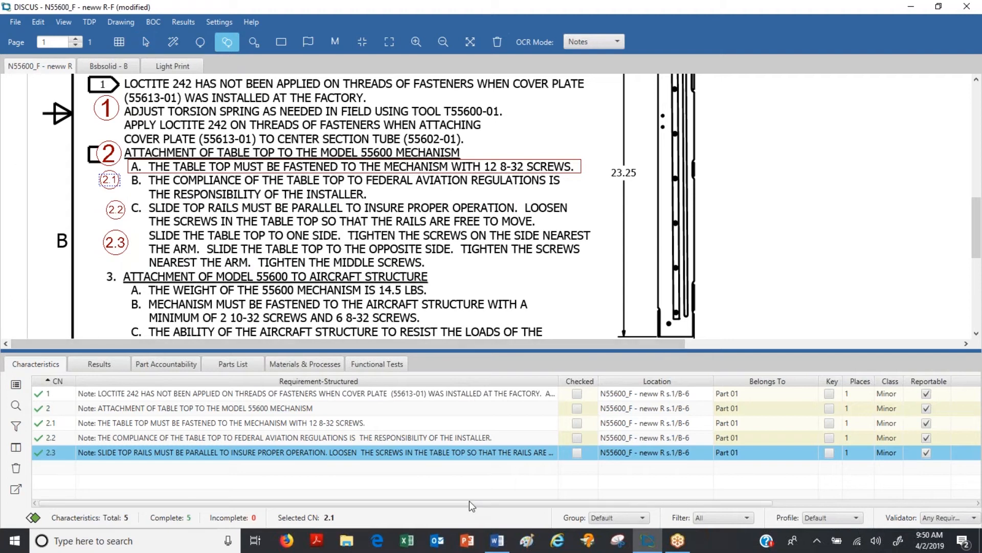
Step: Narrow the Requirement-Structured column and switch the OCR mode to GD&T for the auxiliary view's dimensions
{"action": "left_click_drag", "start_coordinate": [558, 381], "coordinate": [308, 364]}
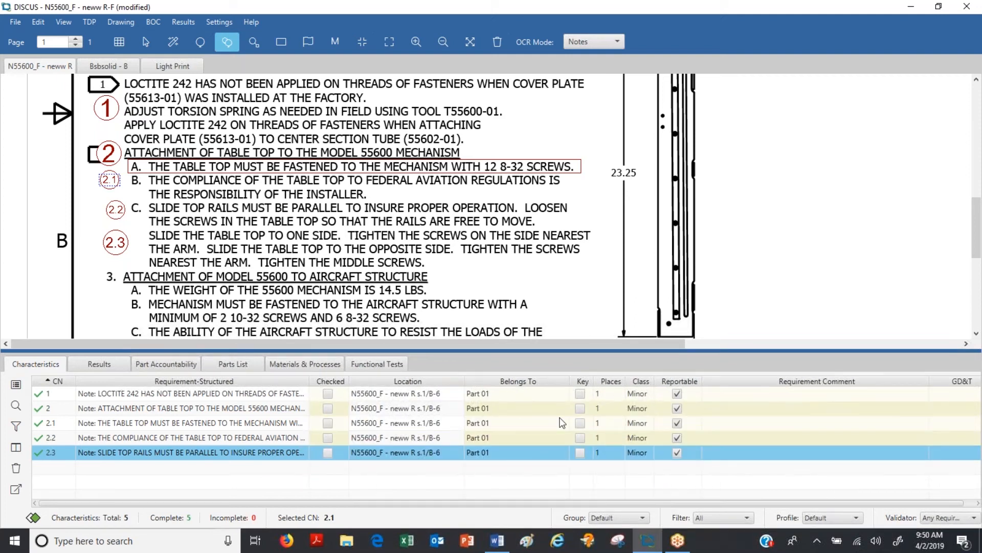
{"action": "left_click", "coordinate": [362, 45]}
{"action": "left_click", "coordinate": [389, 42]}
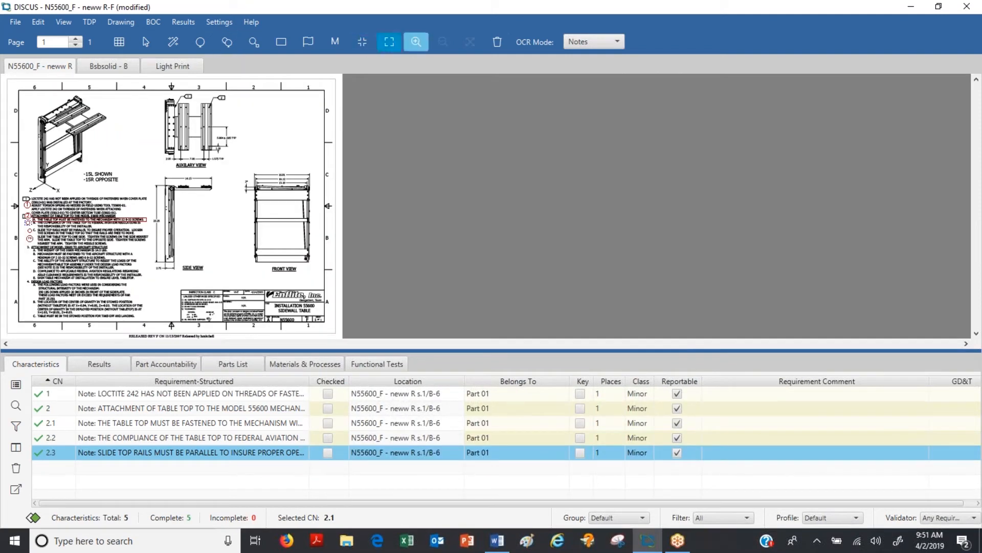
{"action": "left_click_drag", "start_coordinate": [152, 97], "coordinate": [257, 171]}
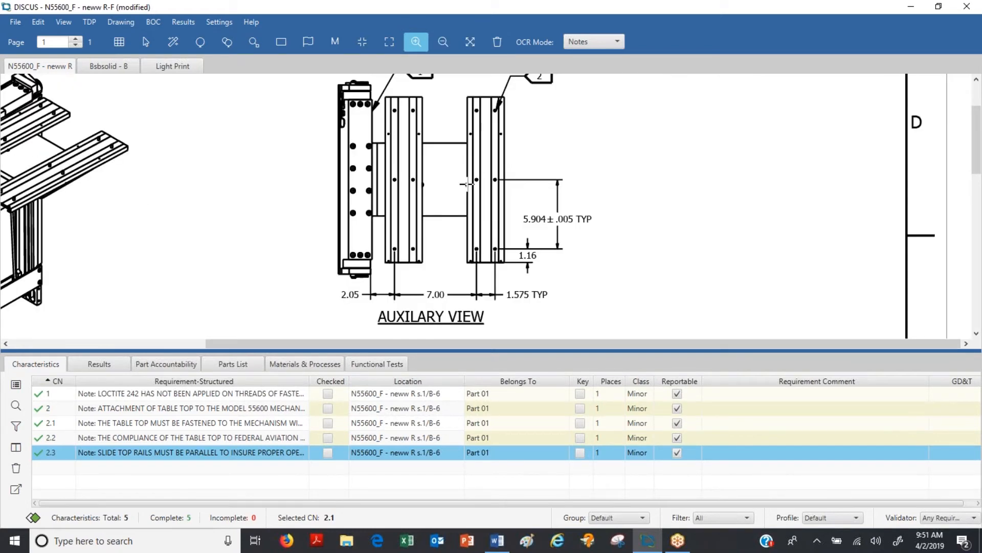
{"action": "left_click", "coordinate": [620, 41]}
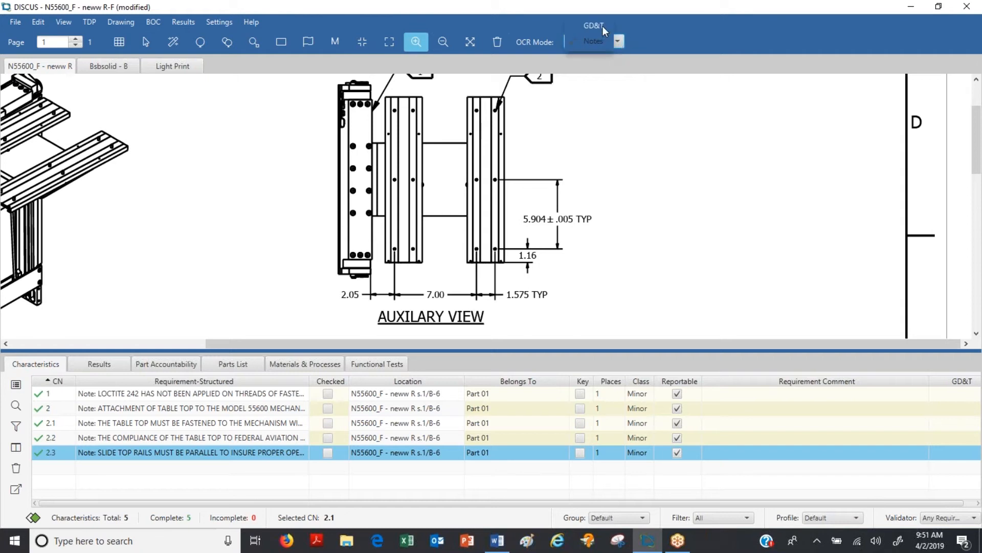
{"action": "left_click", "coordinate": [603, 26]}
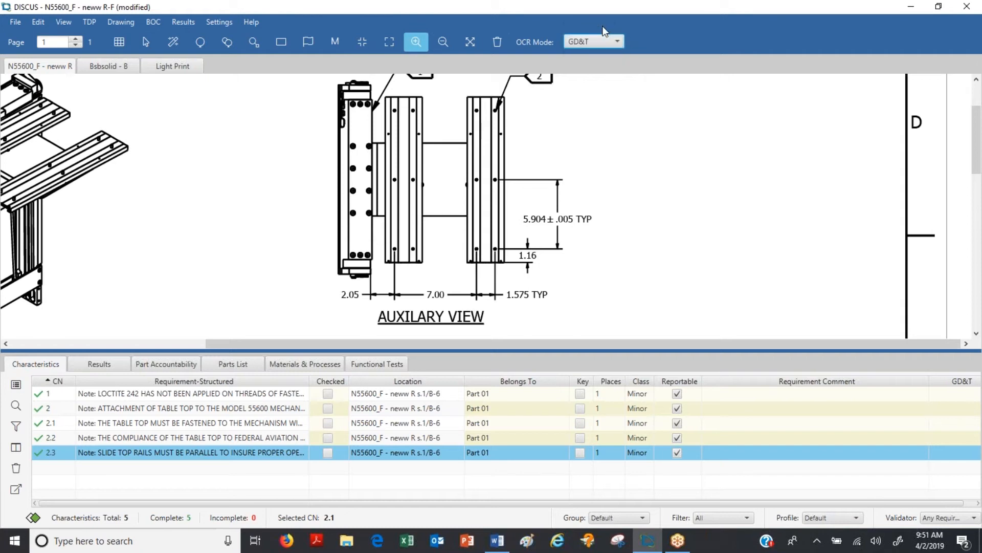
Step: Review the default precision and tolerance settings for angle and distance measurements
{"action": "left_click", "coordinate": [220, 22]}
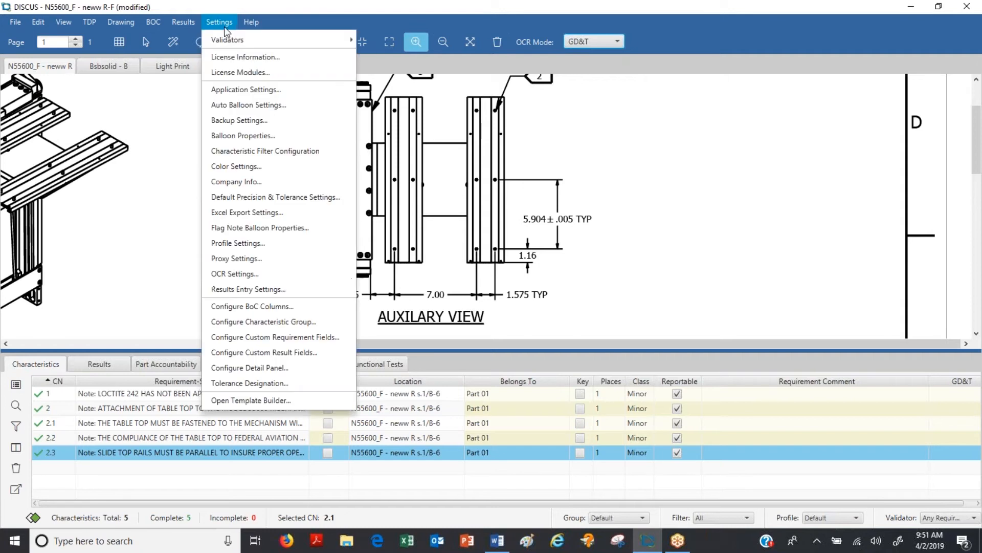
{"action": "left_click", "coordinate": [223, 197]}
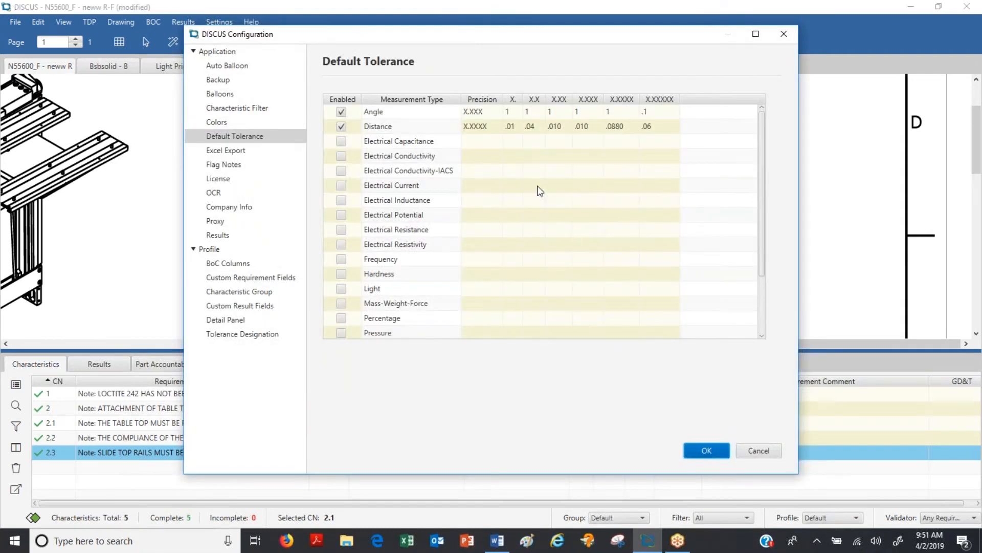
{"action": "left_click", "coordinate": [707, 450]}
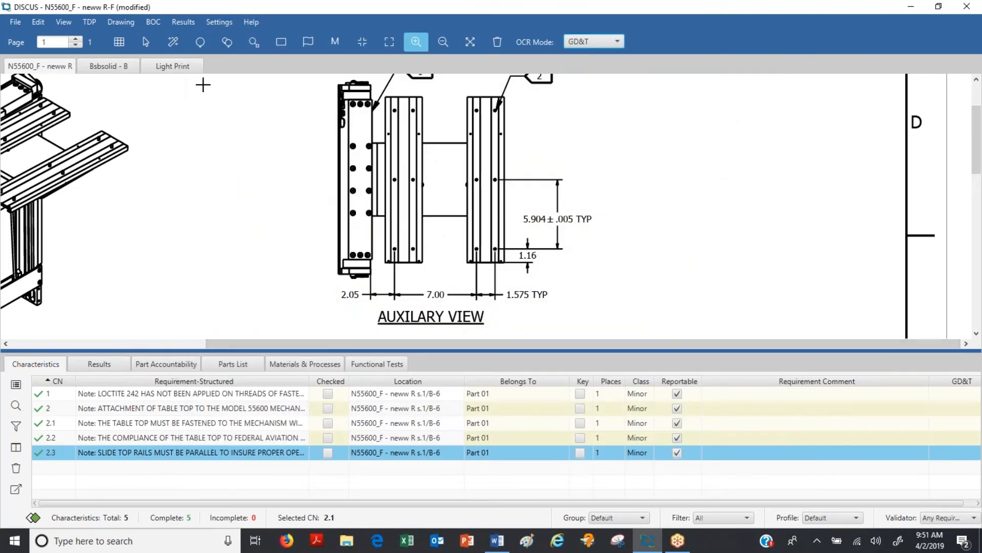
Step: Balloon the 2.05, 7.00 and 5.904 ± .005 dimensions of the auxiliary view as characteristics 3, 4 and 5
{"action": "left_click", "coordinate": [200, 42]}
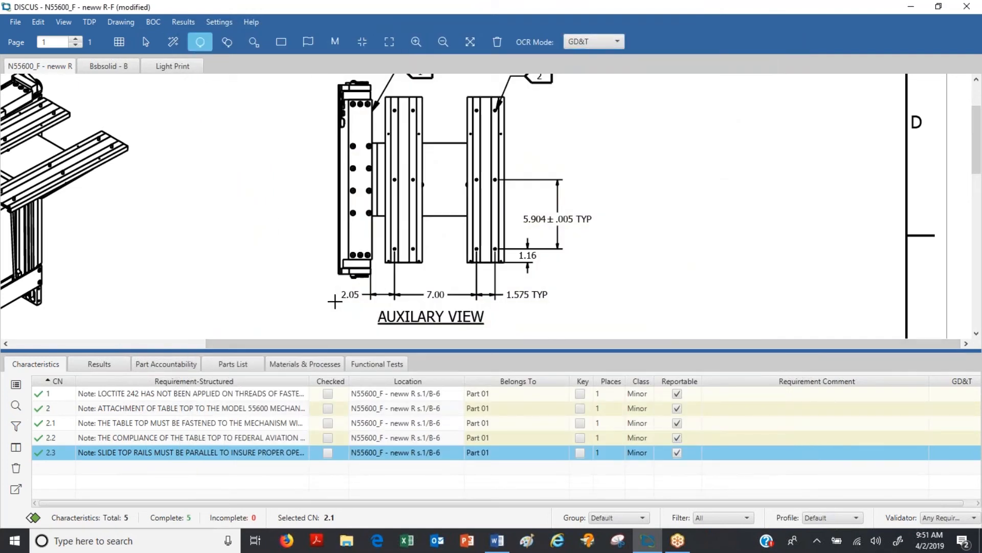
{"action": "left_click_drag", "start_coordinate": [334, 287], "coordinate": [360, 305]}
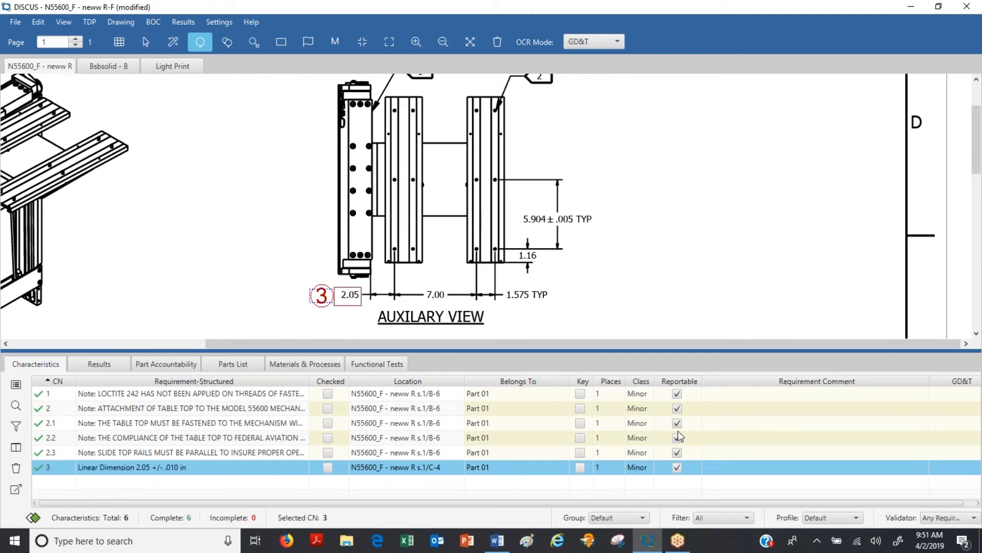
{"action": "left_click_drag", "start_coordinate": [424, 287], "coordinate": [447, 303]}
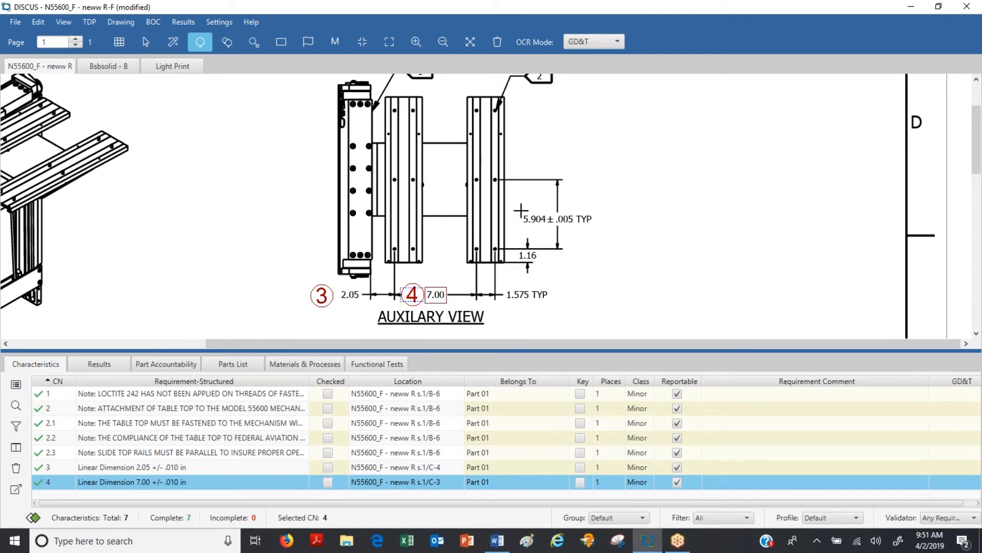
{"action": "left_click_drag", "start_coordinate": [523, 214], "coordinate": [575, 225]}
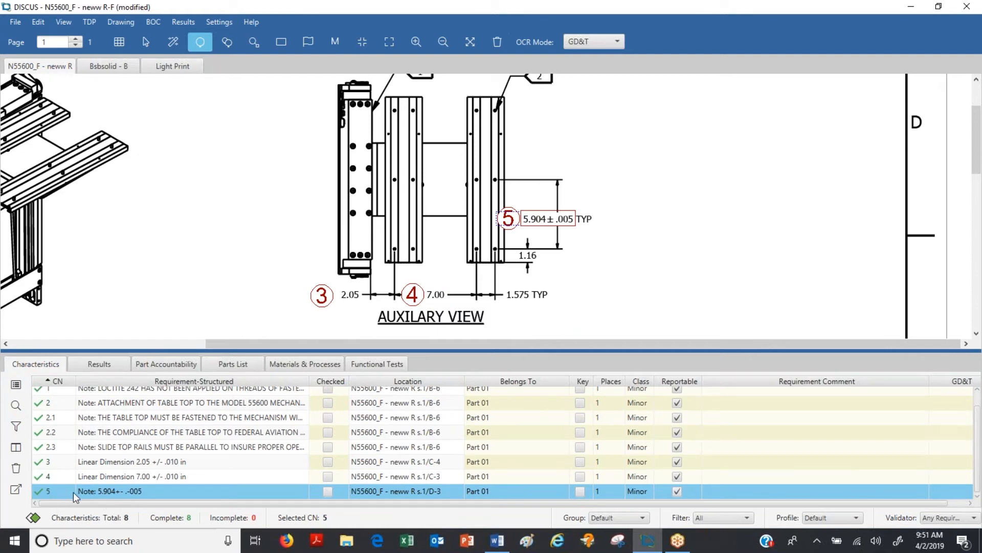
Step: Re-read characteristic 5 at 340% image scale as a linear dimension of 5.904 ± .005 in and add the comment TYP
{"action": "left_click", "coordinate": [17, 387]}
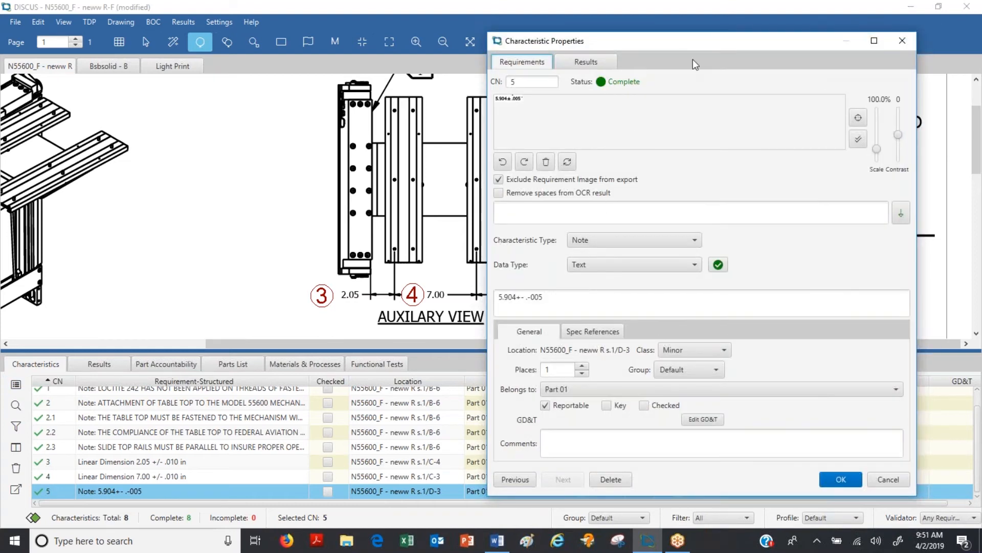
{"action": "left_click_drag", "start_coordinate": [690, 46], "coordinate": [606, 63]}
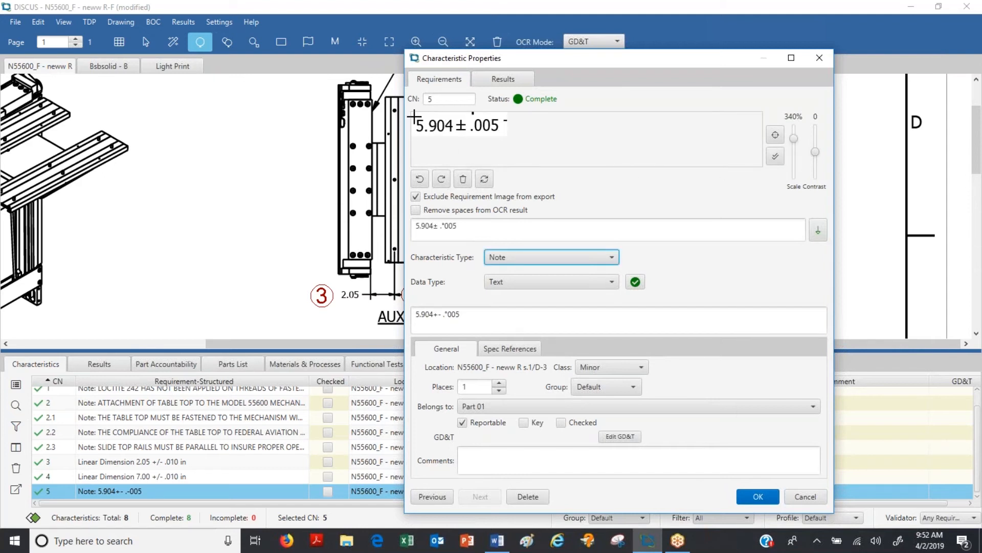
{"action": "left_click_drag", "start_coordinate": [414, 115], "coordinate": [509, 139]}
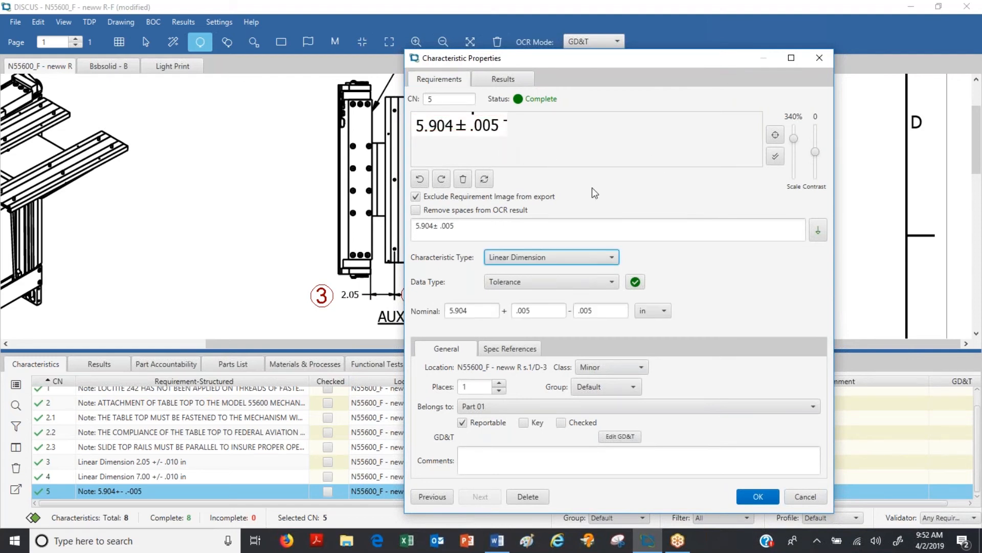
{"action": "left_click", "coordinate": [495, 459]}
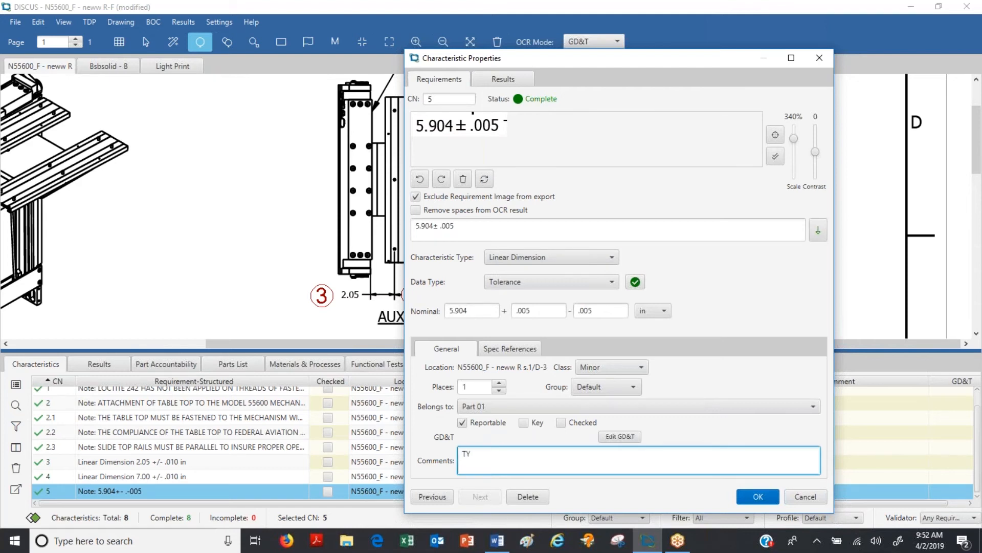
{"action": "left_click", "coordinate": [763, 499]}
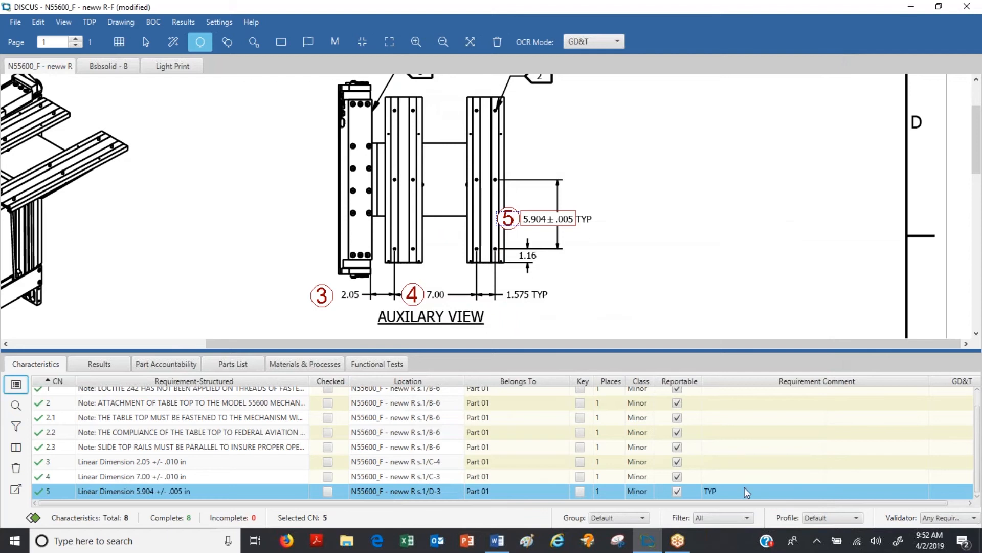
Step: Switch to the Light Print drawing and zoom in on the feature control frames of Section A-A
{"action": "left_click", "coordinate": [171, 67]}
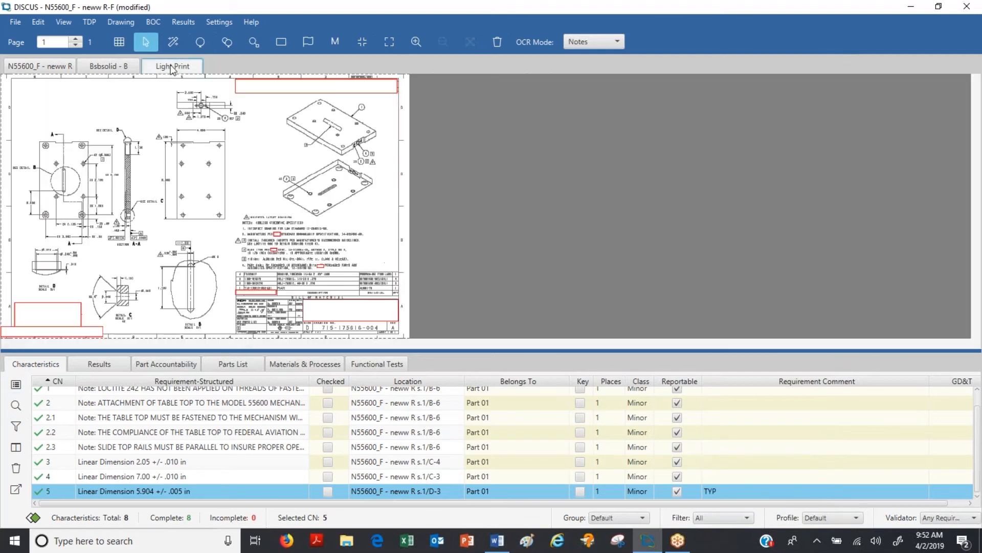
{"action": "left_click", "coordinate": [416, 44]}
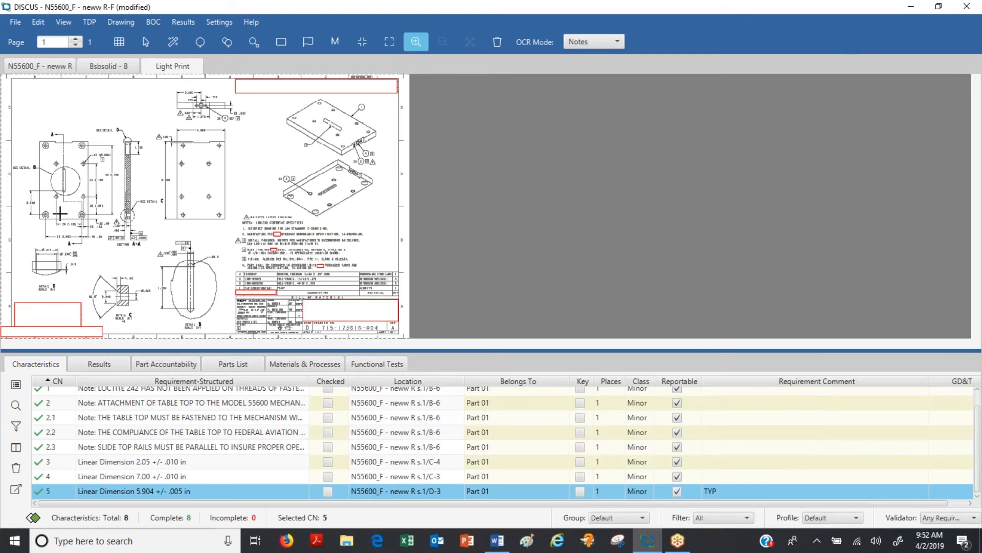
{"action": "mouse_move", "coordinate": [58, 213]}
{"action": "left_mouse_down"}
{"action": "mouse_move", "coordinate": [225, 275]}
{"action": "mouse_move", "coordinate": [302, 279]}
{"action": "left_mouse_up"}
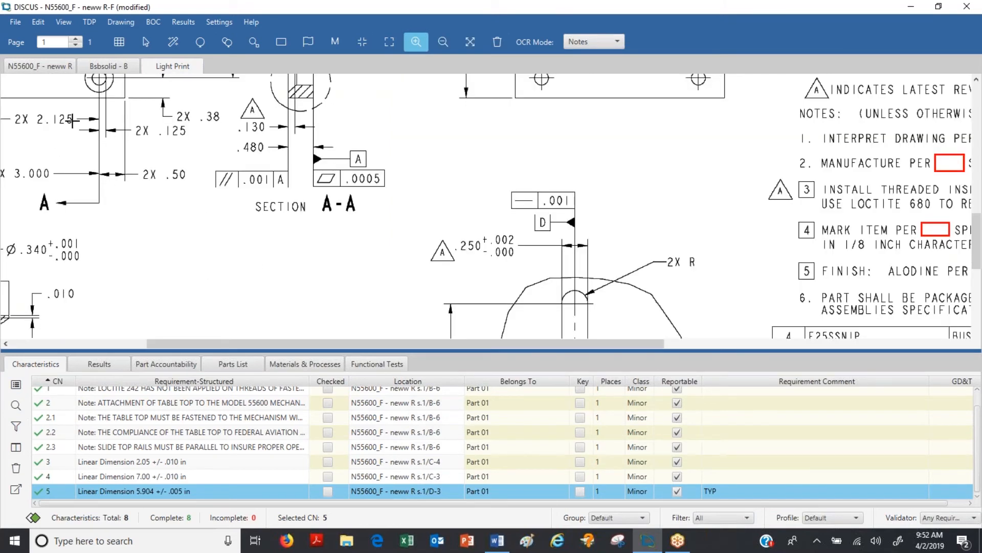
{"action": "left_click_drag", "start_coordinate": [72, 121], "coordinate": [441, 238]}
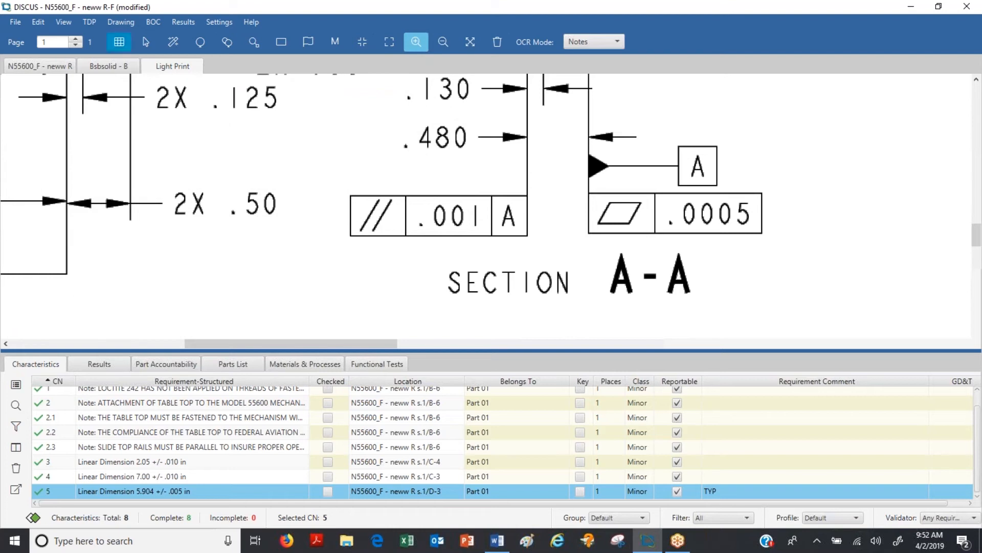
Step: Check the auto sub-balloon options for dimensions with multiple places
{"action": "left_click", "coordinate": [111, 23]}
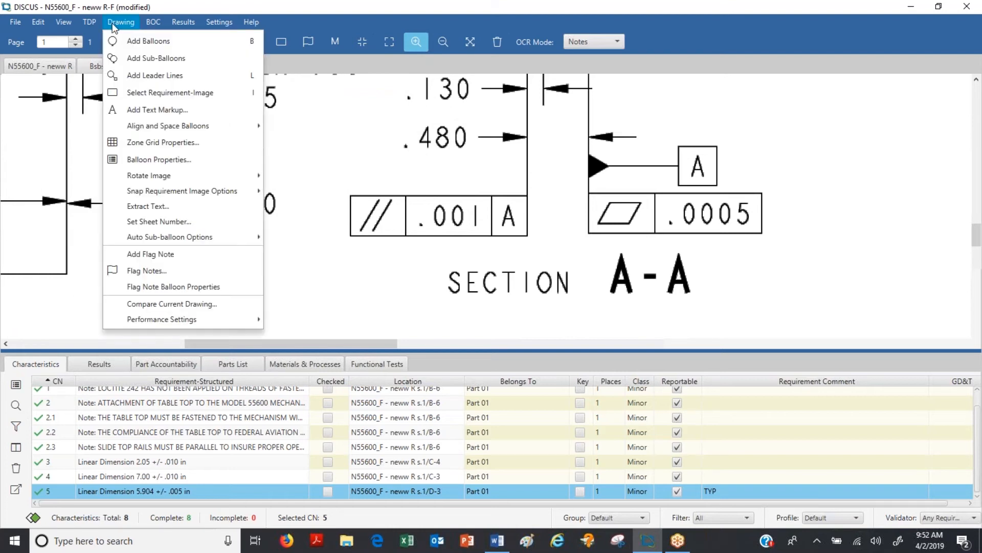
{"action": "mouse_move", "coordinate": [185, 235]}
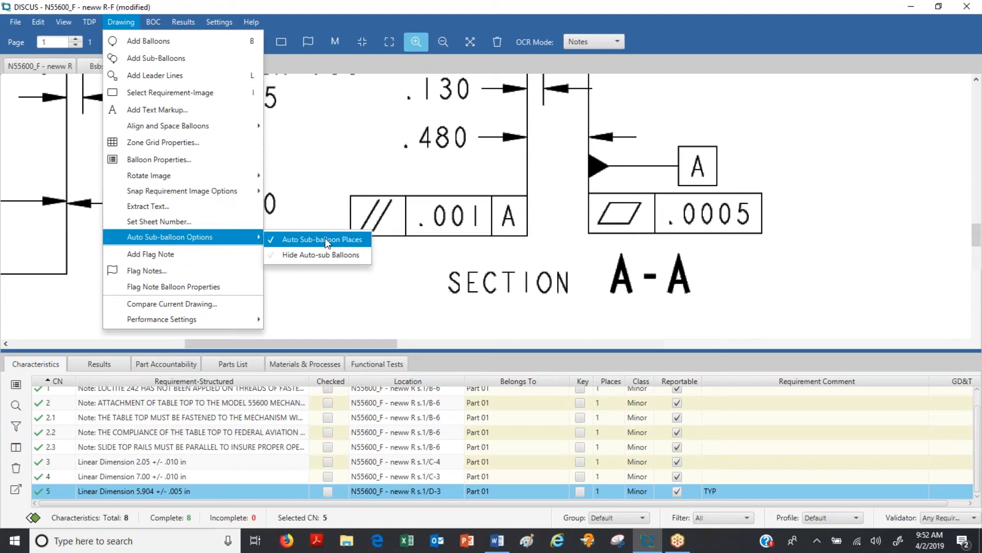
{"action": "left_click", "coordinate": [308, 20]}
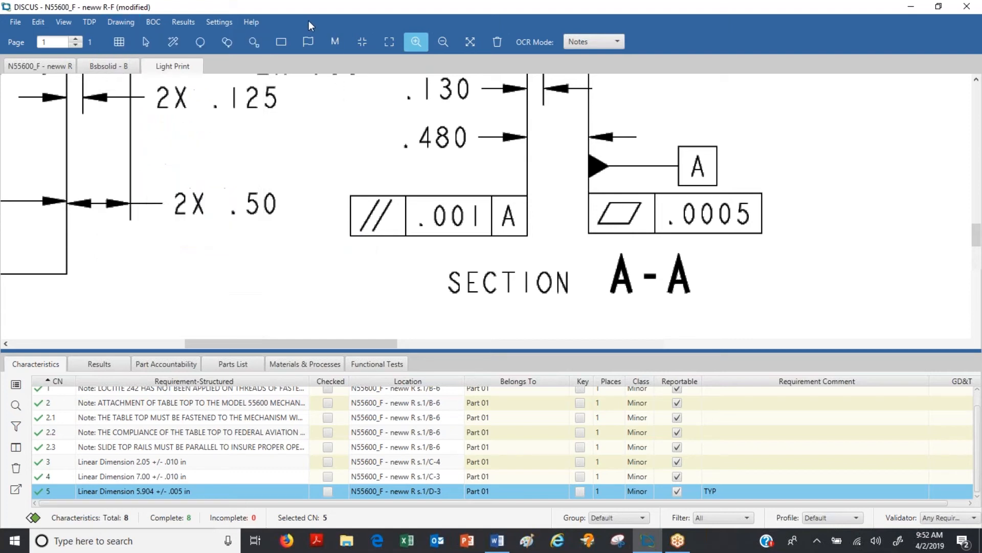
Step: Balloon the .0005 flatness frame of Section A-A and apply a 240% scale to all requirement images
{"action": "left_click", "coordinate": [200, 45]}
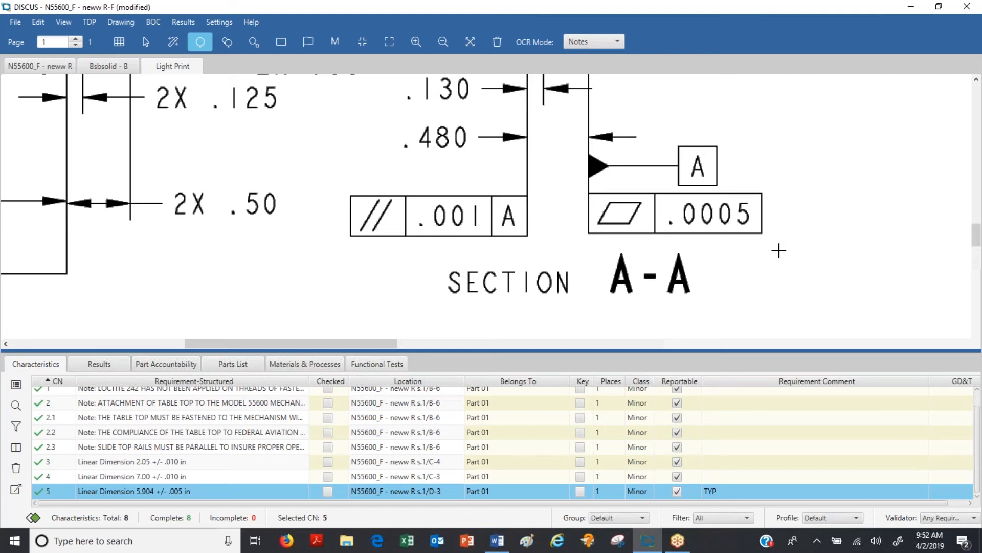
{"action": "mouse_move", "coordinate": [778, 249]}
{"action": "left_mouse_down"}
{"action": "mouse_move", "coordinate": [765, 202]}
{"action": "mouse_move", "coordinate": [611, 181]}
{"action": "mouse_move", "coordinate": [578, 188]}
{"action": "left_mouse_up"}
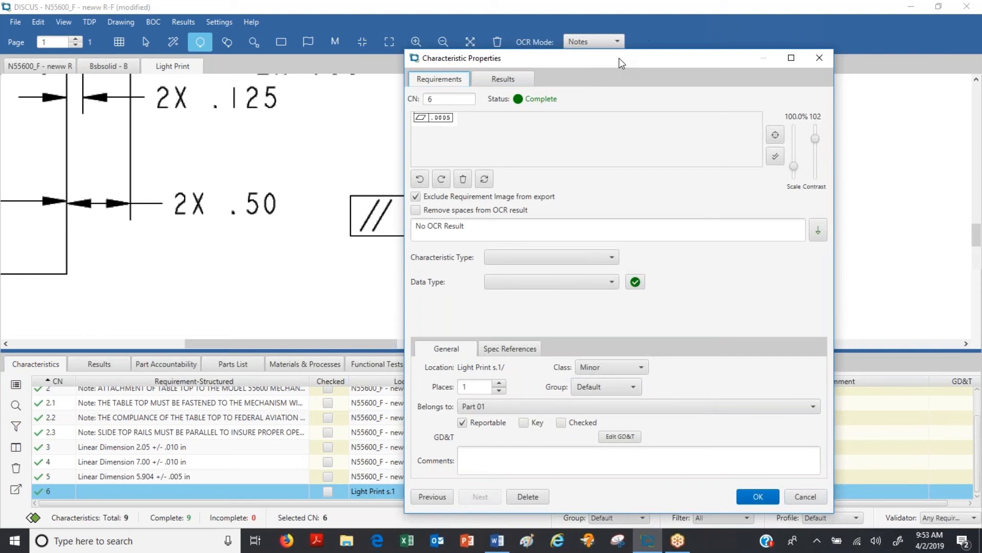
{"action": "mouse_move", "coordinate": [619, 57]}
{"action": "left_mouse_down"}
{"action": "mouse_move", "coordinate": [530, 24]}
{"action": "mouse_move", "coordinate": [487, 23]}
{"action": "left_mouse_up"}
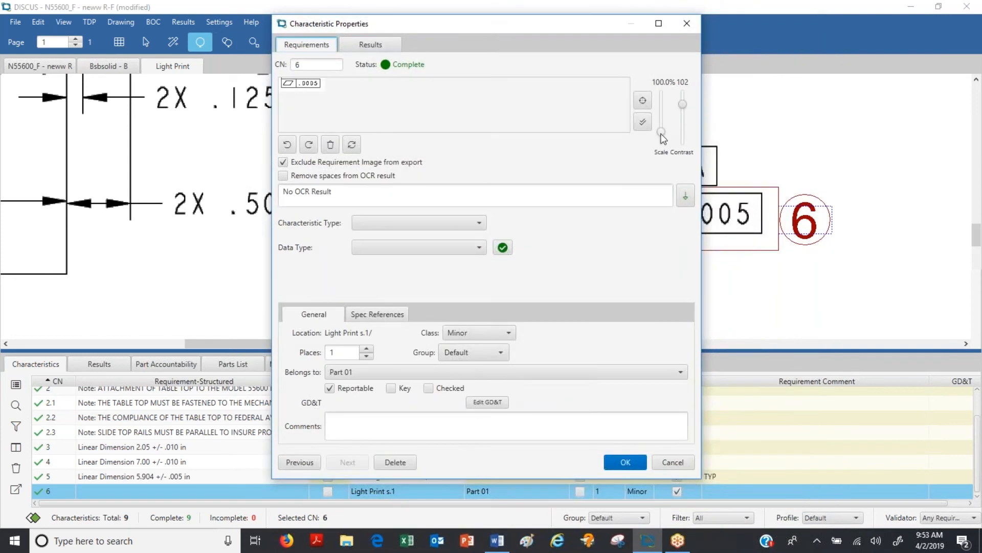
{"action": "left_click_drag", "start_coordinate": [661, 131], "coordinate": [661, 116]}
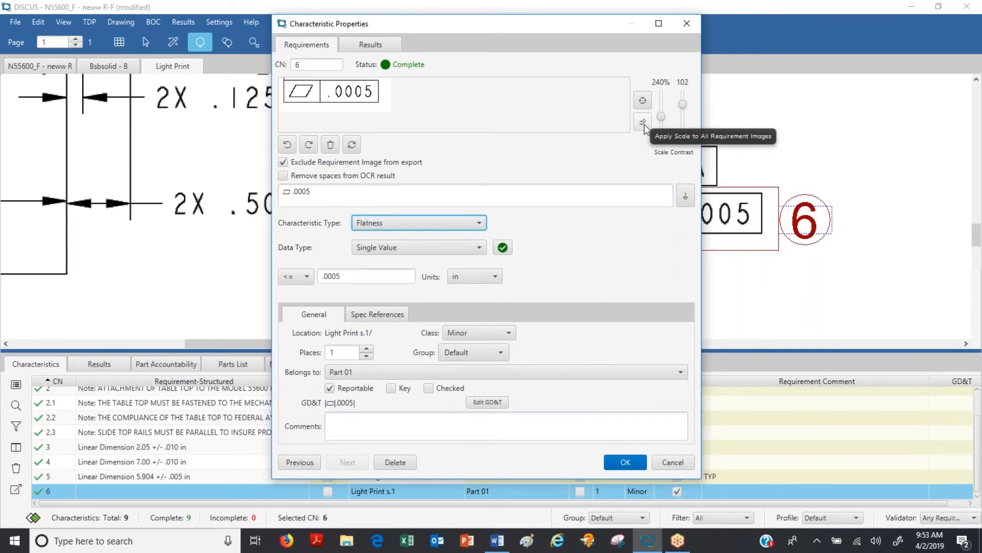
{"action": "left_click", "coordinate": [643, 124]}
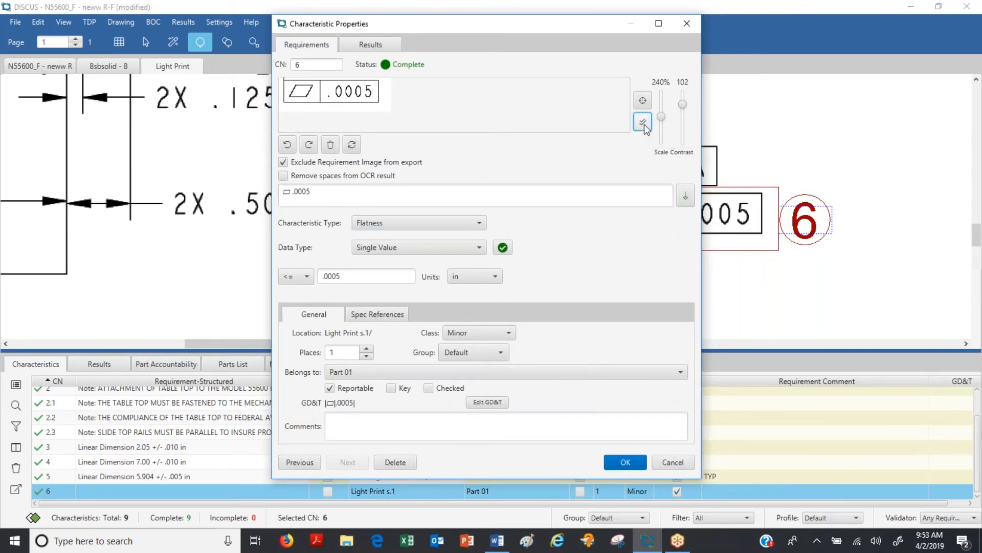
{"action": "left_click", "coordinate": [623, 464]}
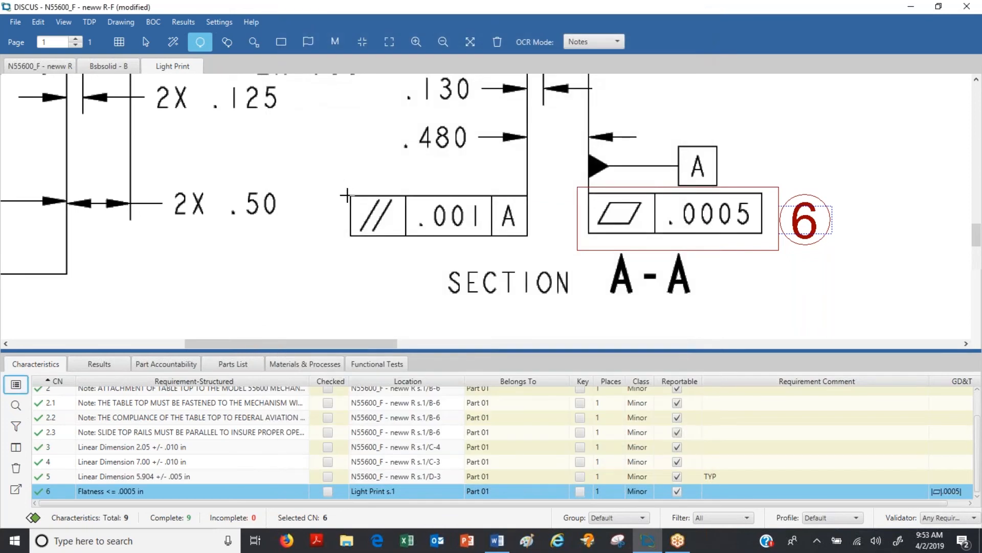
Step: Balloon the .001 parallelism frame referencing datum A and move the Requirement Comment column ahead of Location
{"action": "left_click_drag", "start_coordinate": [346, 194], "coordinate": [545, 248]}
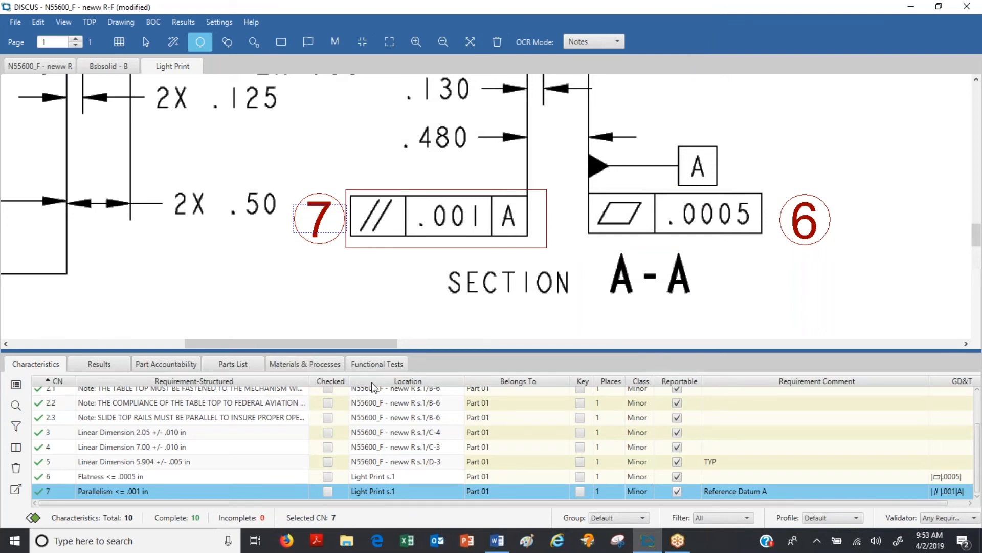
{"action": "left_click_drag", "start_coordinate": [347, 381], "coordinate": [428, 381]}
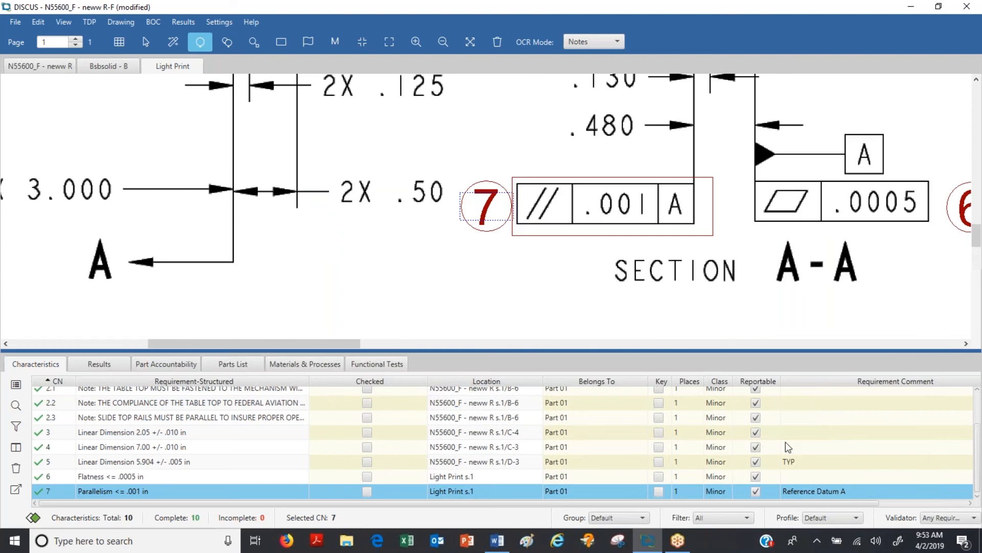
{"action": "mouse_move", "coordinate": [838, 383]}
{"action": "left_mouse_down"}
{"action": "mouse_move", "coordinate": [506, 383]}
{"action": "mouse_move", "coordinate": [361, 403]}
{"action": "mouse_move", "coordinate": [429, 409]}
{"action": "mouse_move", "coordinate": [426, 456]}
{"action": "left_mouse_up"}
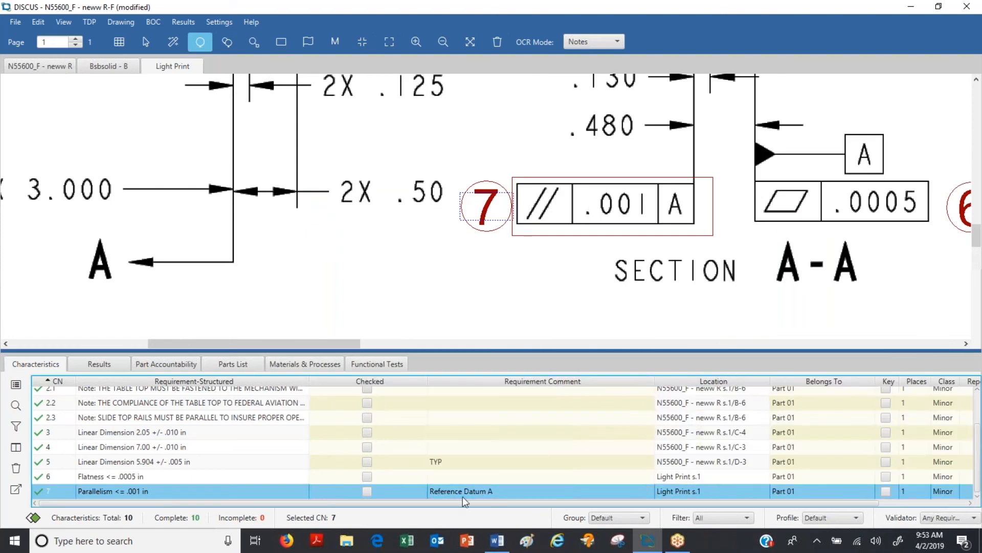
{"action": "left_click_drag", "start_coordinate": [499, 382], "coordinate": [369, 395]}
Step: Balloon the 2X .50 dimension and spread balloons 8.2, 8.1 and 8 above, below and beside it
{"action": "mouse_move", "coordinate": [337, 172]}
{"action": "left_mouse_down"}
{"action": "mouse_move", "coordinate": [389, 207]}
{"action": "mouse_move", "coordinate": [451, 215]}
{"action": "left_mouse_up"}
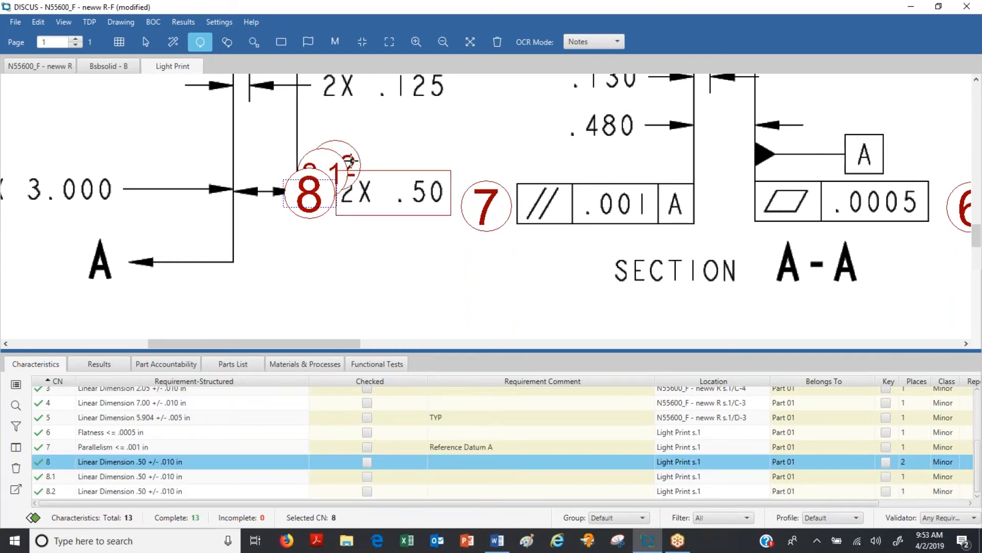
{"action": "left_click_drag", "start_coordinate": [352, 156], "coordinate": [452, 134]}
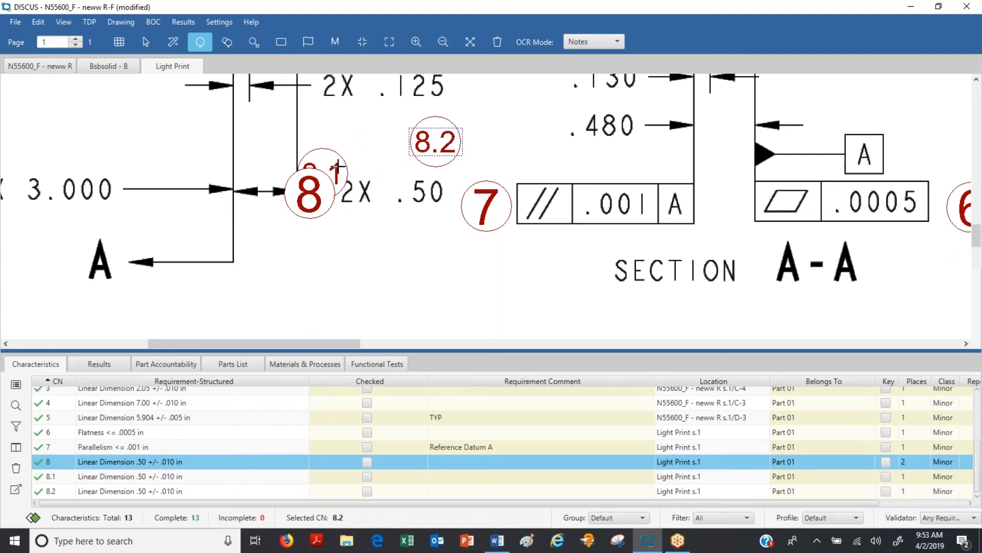
{"action": "left_click_drag", "start_coordinate": [339, 168], "coordinate": [416, 258]}
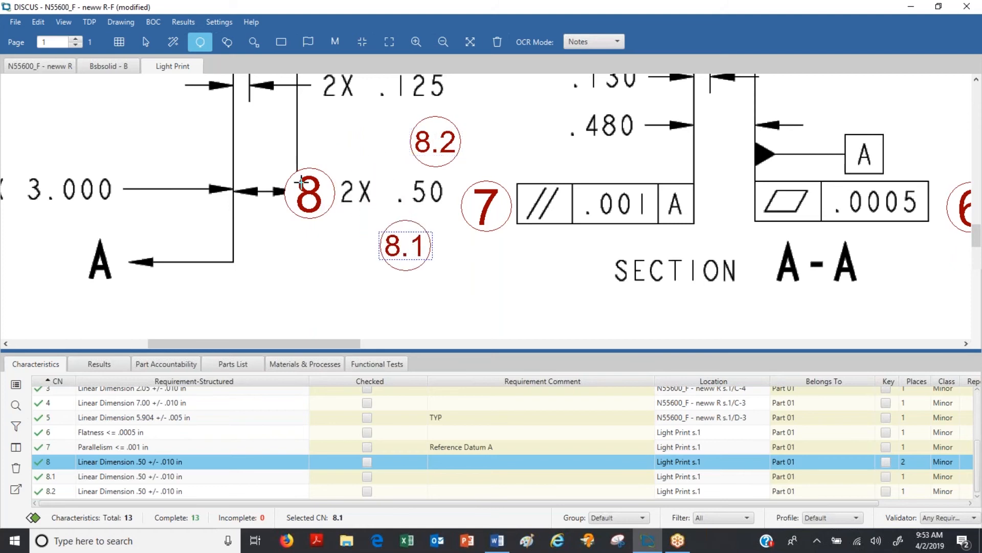
{"action": "left_click_drag", "start_coordinate": [302, 182], "coordinate": [297, 160]}
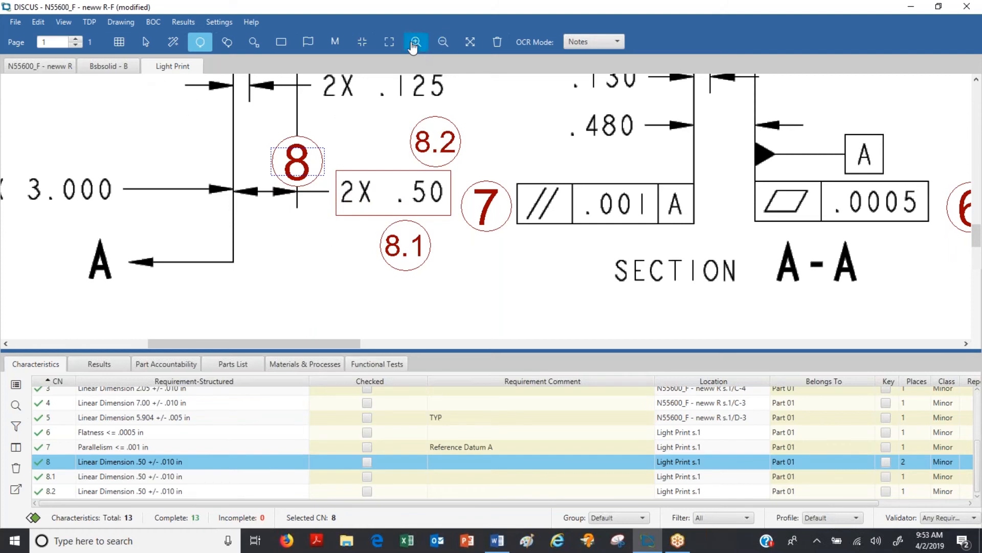
Step: Balloon the Ø.375 dimension using the GD&T OCR mode and review its characteristic properties
{"action": "left_click", "coordinate": [362, 43]}
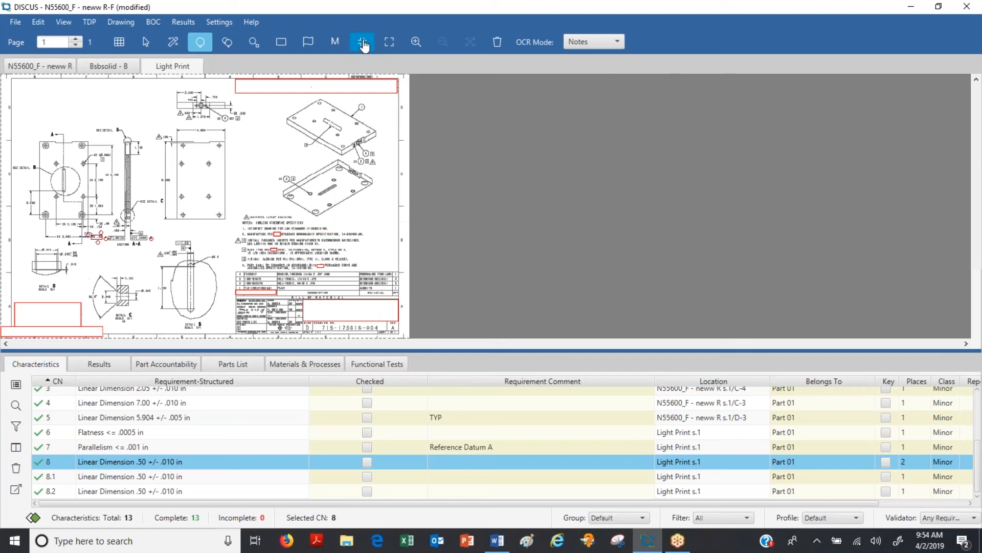
{"action": "left_click", "coordinate": [414, 50]}
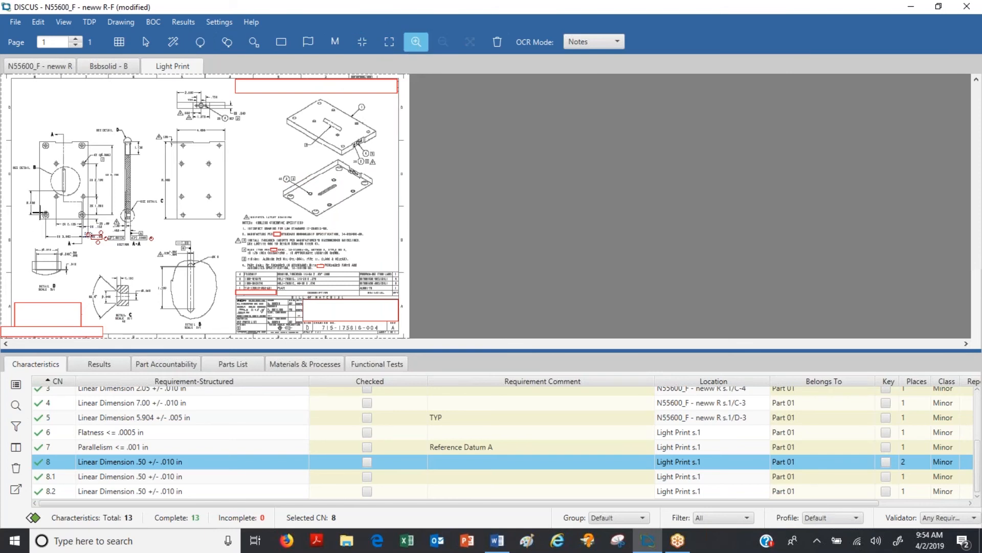
{"action": "left_click_drag", "start_coordinate": [36, 208], "coordinate": [107, 280]}
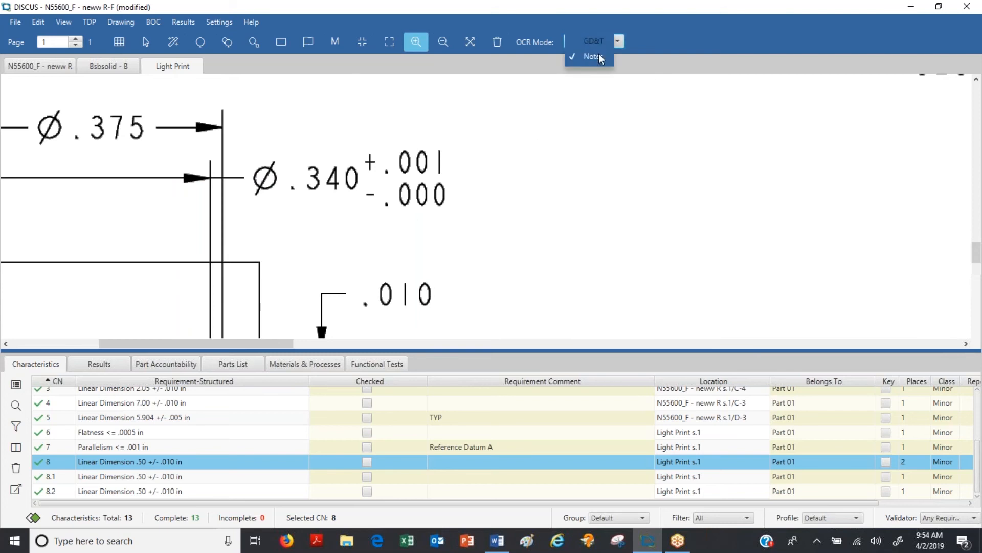
{"action": "left_click", "coordinate": [601, 45]}
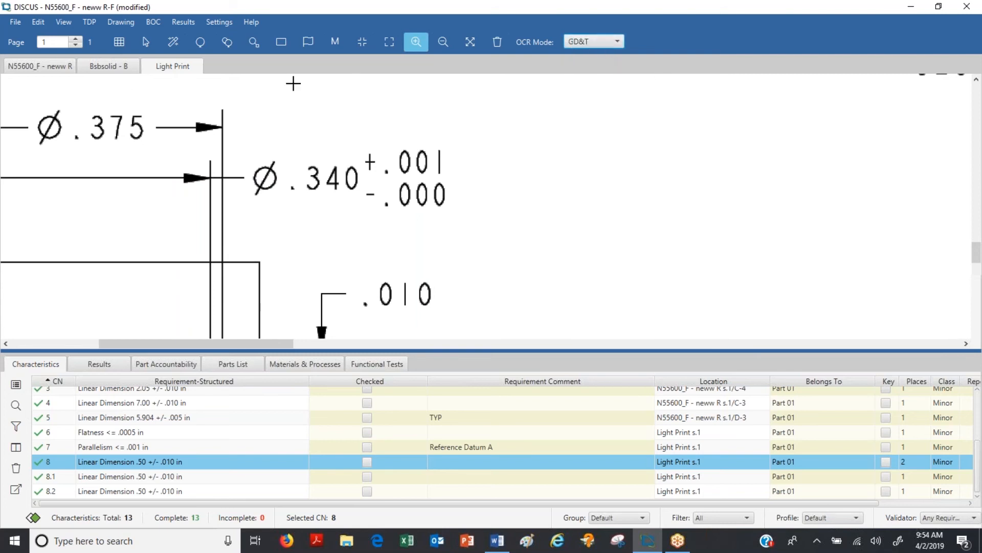
{"action": "left_click", "coordinate": [200, 43]}
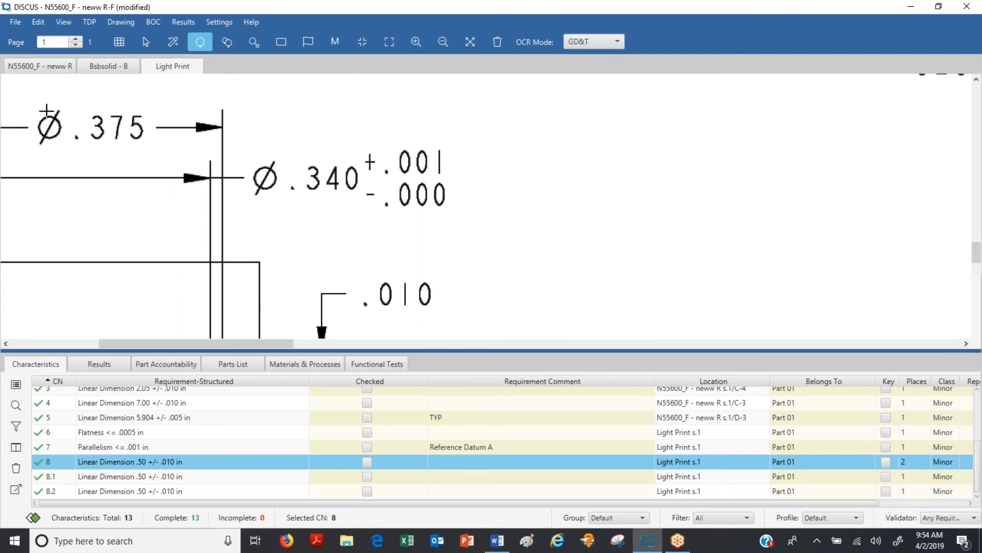
{"action": "mouse_move", "coordinate": [32, 104]}
{"action": "left_mouse_down"}
{"action": "mouse_move", "coordinate": [36, 115]}
{"action": "mouse_move", "coordinate": [149, 148]}
{"action": "left_mouse_up"}
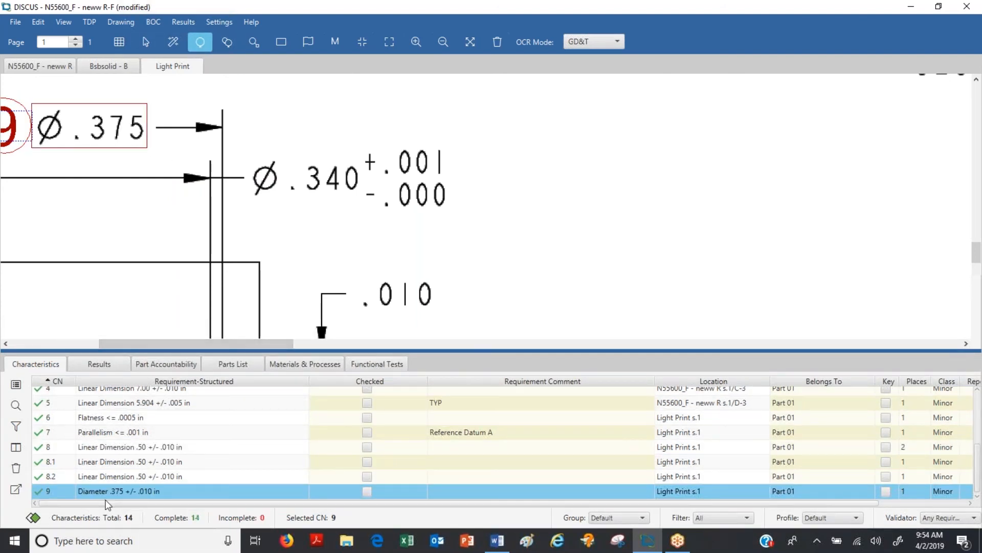
{"action": "left_click", "coordinate": [15, 386]}
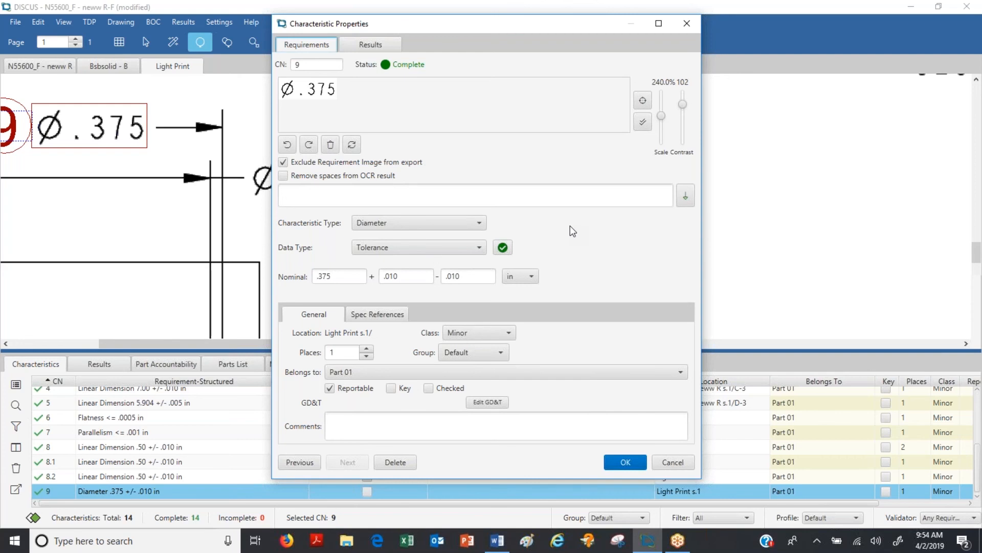
{"action": "left_click", "coordinate": [623, 461]}
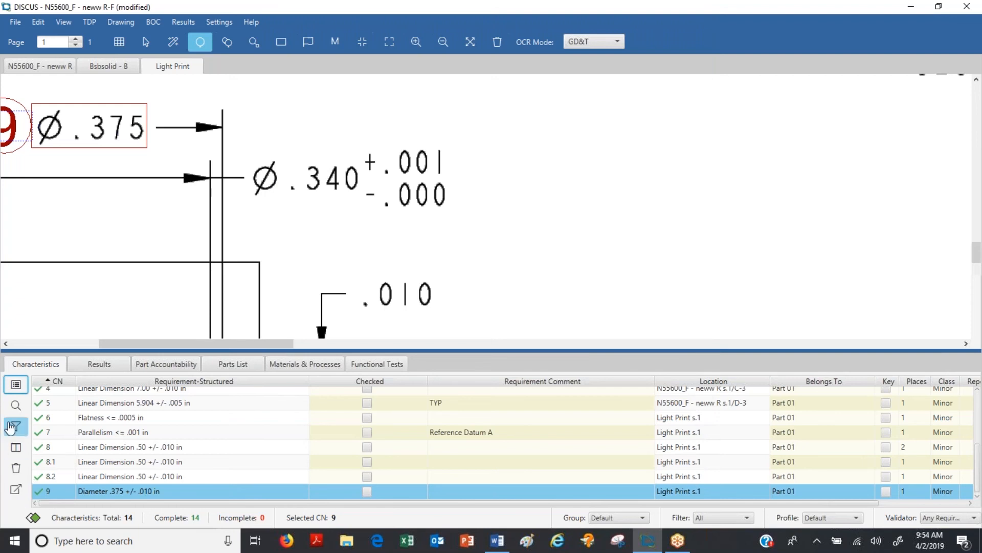
Step: Delete characteristic 9 and balloon the Ø.375 dimension again using the Notes OCR mode
{"action": "left_click", "coordinate": [16, 467]}
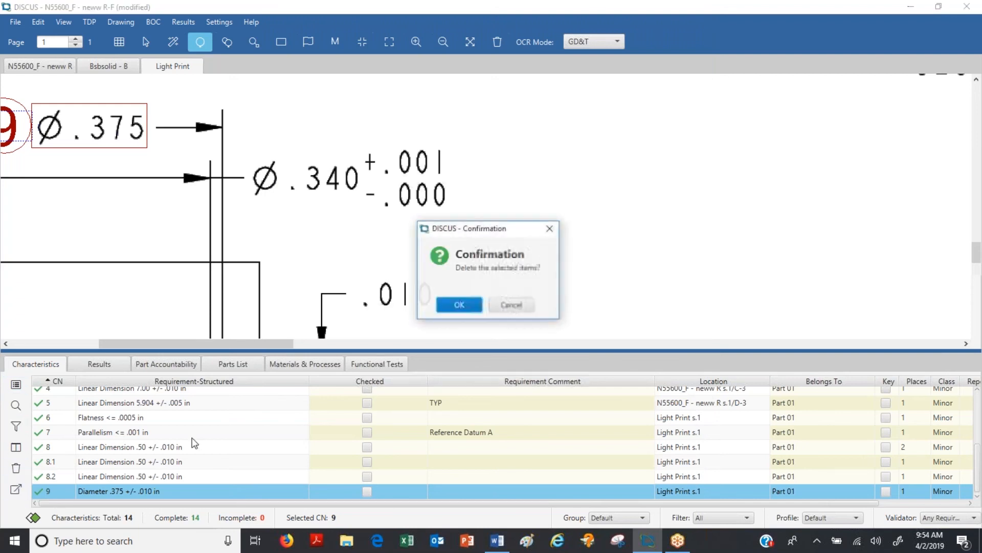
{"action": "left_click", "coordinate": [456, 308]}
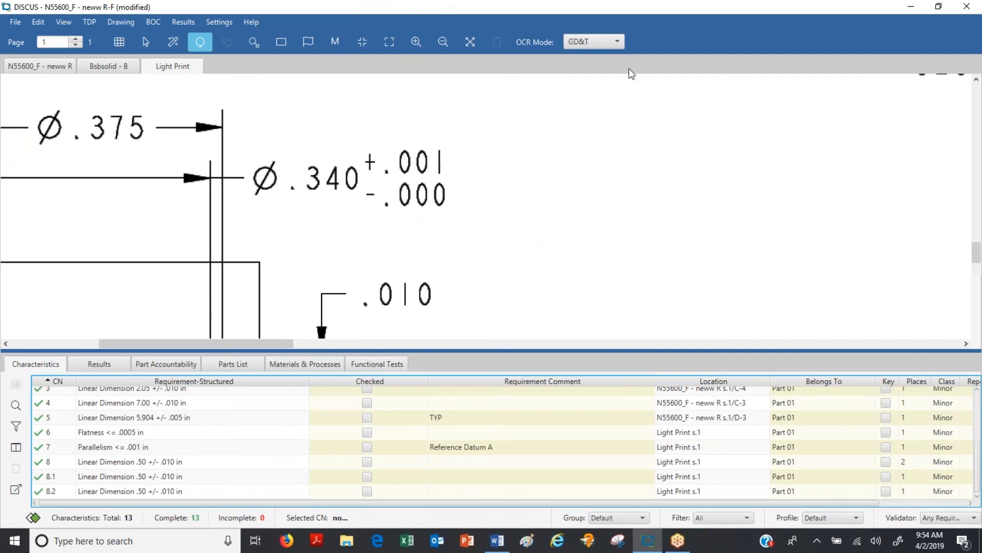
{"action": "left_click", "coordinate": [618, 42]}
{"action": "left_click", "coordinate": [606, 60]}
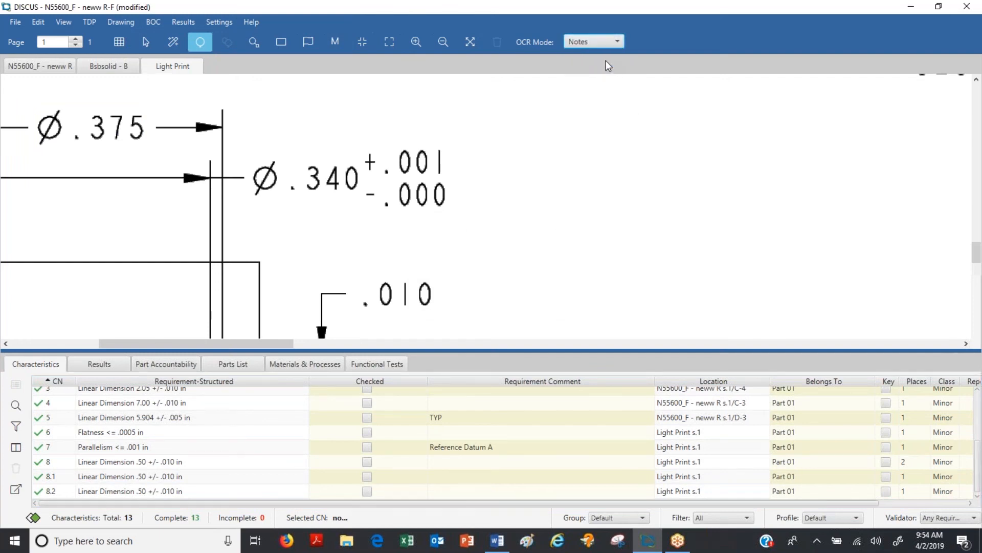
{"action": "left_click", "coordinate": [24, 112]}
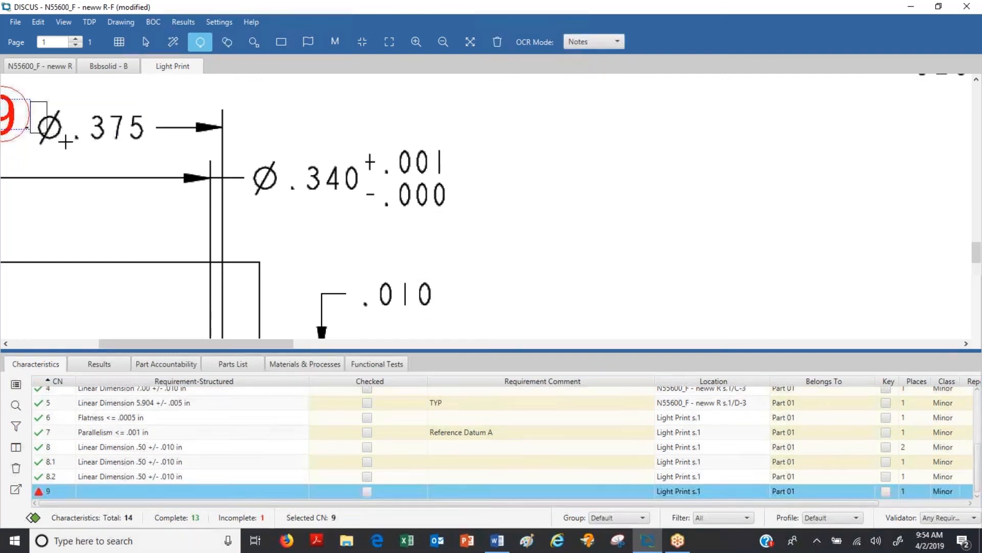
{"action": "left_click_drag", "start_coordinate": [31, 101], "coordinate": [136, 152]}
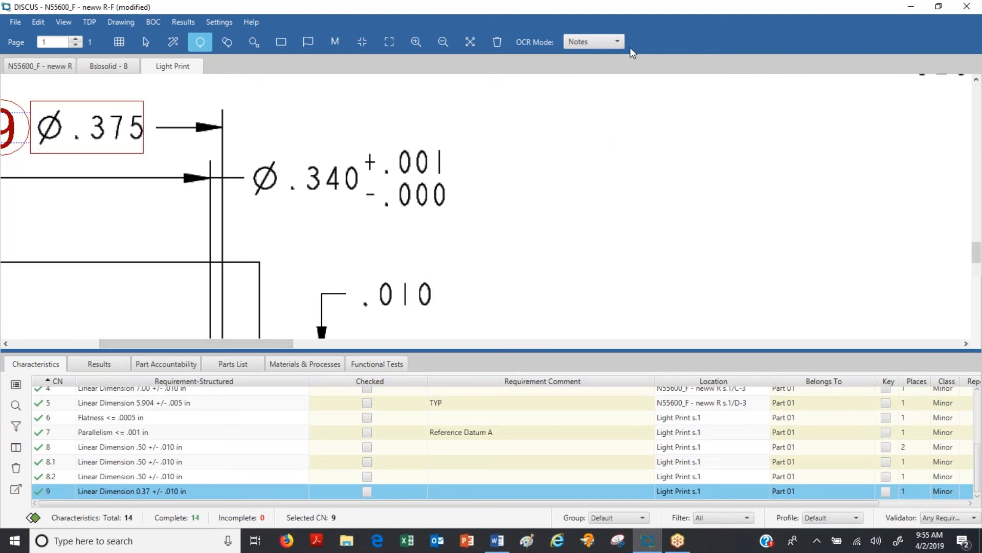
Step: Return the OCR mode to GD&T and replace balloon 9 with a fresh balloon on the Ø.375 dimension
{"action": "left_click", "coordinate": [617, 41]}
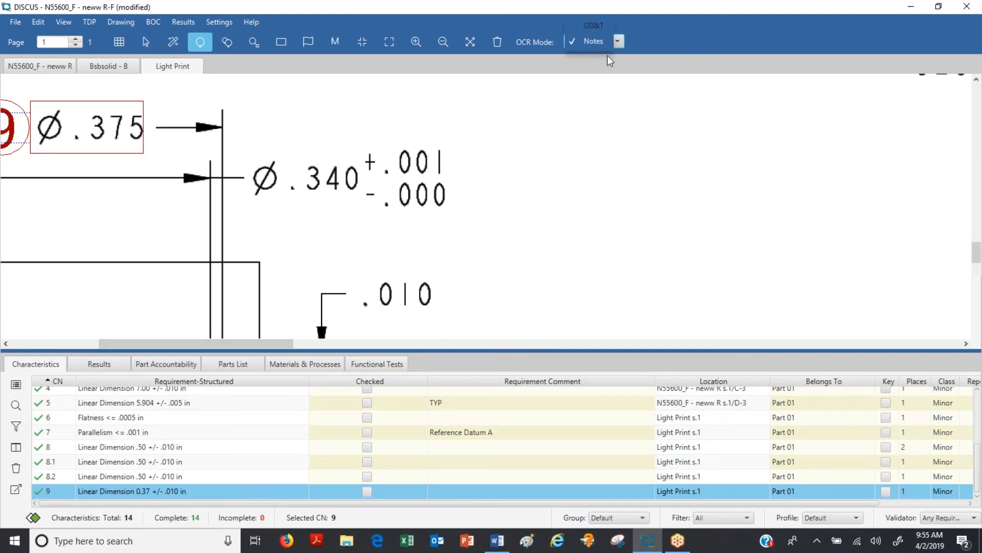
{"action": "left_click", "coordinate": [593, 26]}
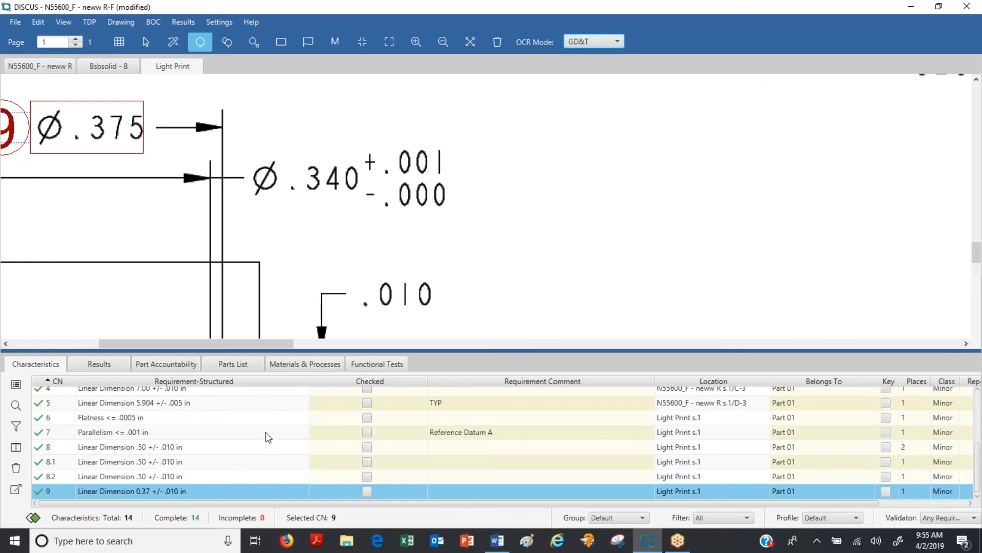
{"action": "left_click", "coordinate": [57, 495]}
{"action": "key", "text": "Delete"}
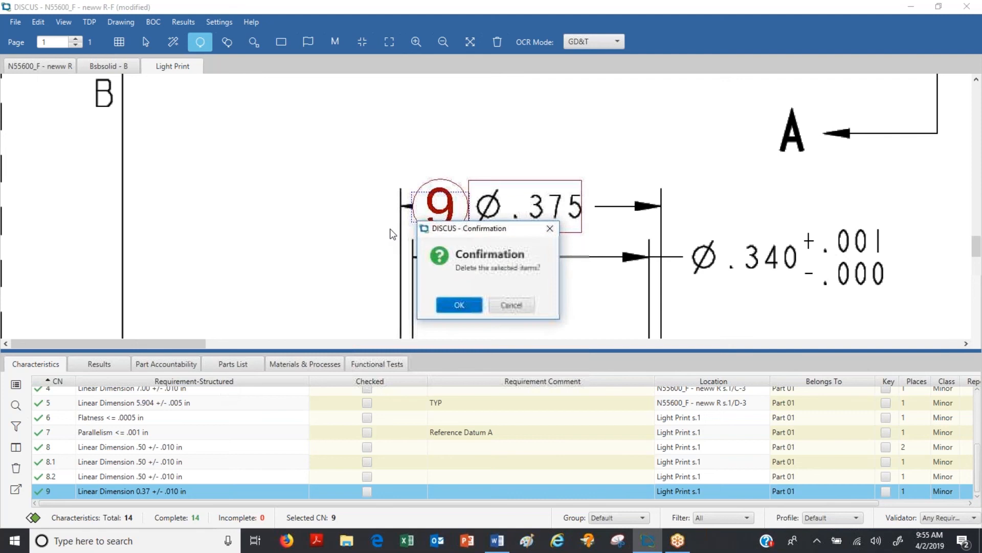
{"action": "left_click", "coordinate": [456, 305]}
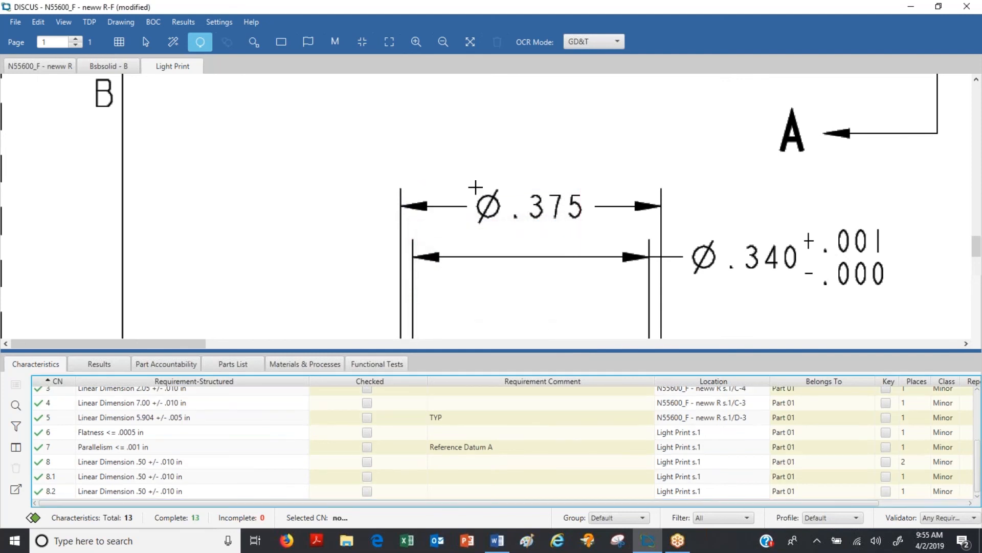
{"action": "left_click_drag", "start_coordinate": [473, 181], "coordinate": [587, 235]}
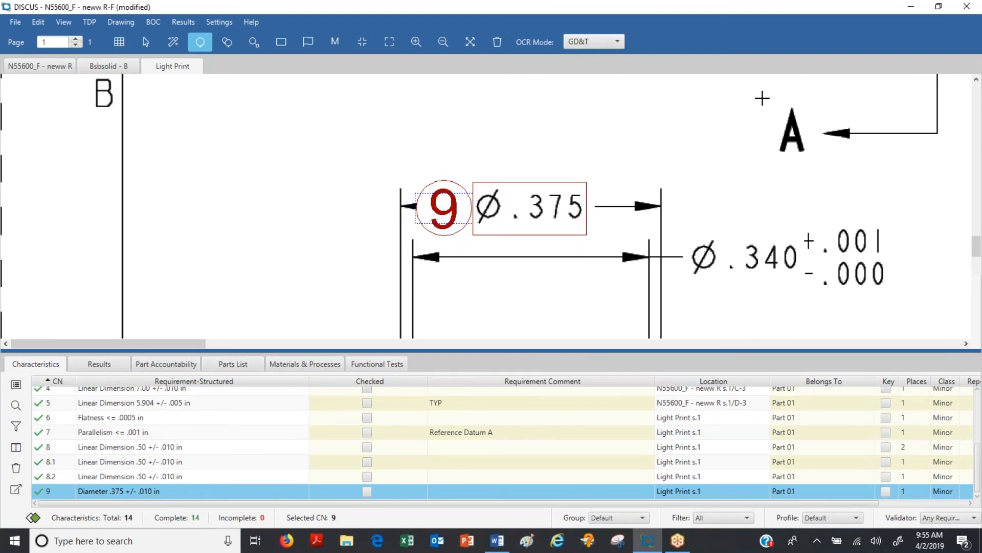
Step: Balloon the Ø.340 +.001/-.000 diameter and review its characteristic properties
{"action": "left_click_drag", "start_coordinate": [682, 225], "coordinate": [718, 290]}
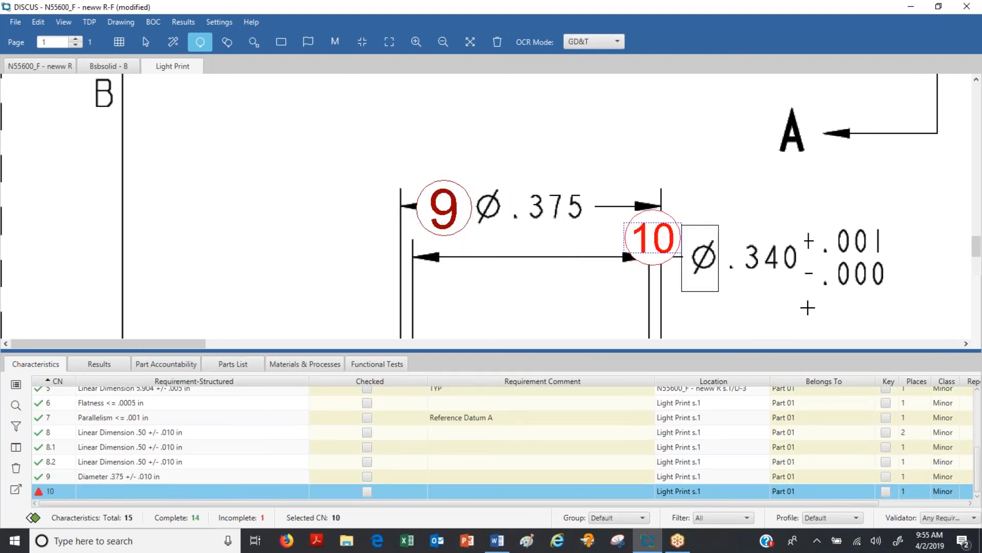
{"action": "left_click_drag", "start_coordinate": [807, 307], "coordinate": [903, 307]}
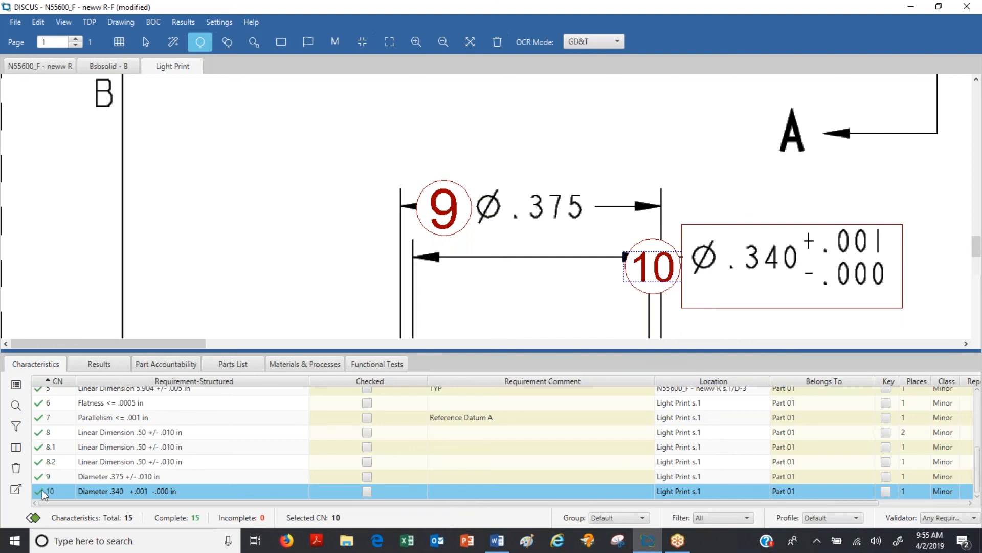
{"action": "left_click", "coordinate": [16, 387]}
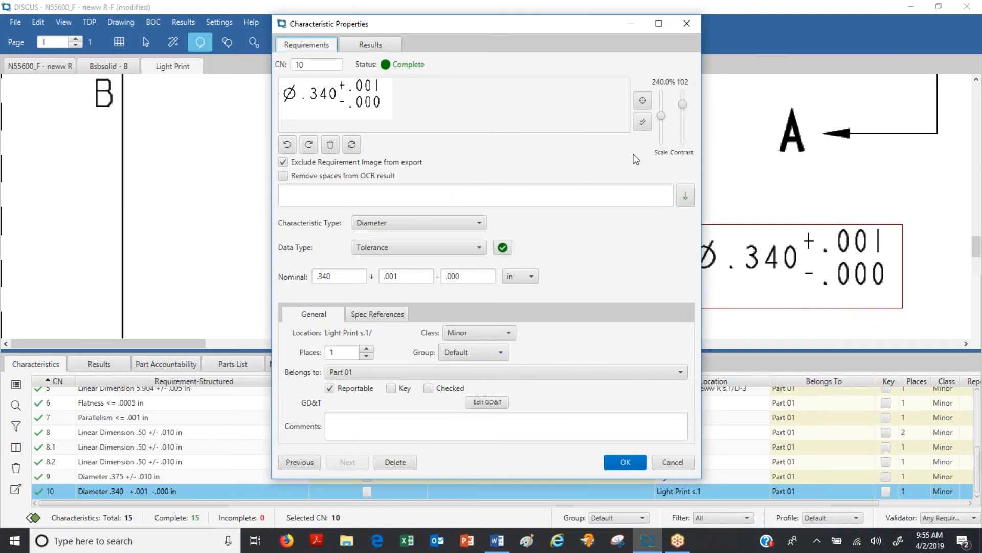
{"action": "left_click", "coordinate": [634, 466]}
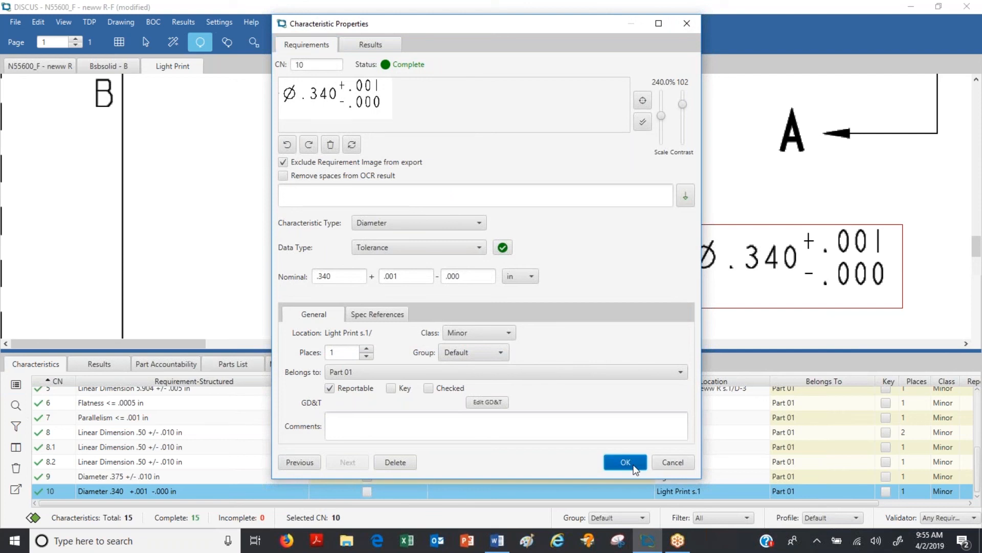